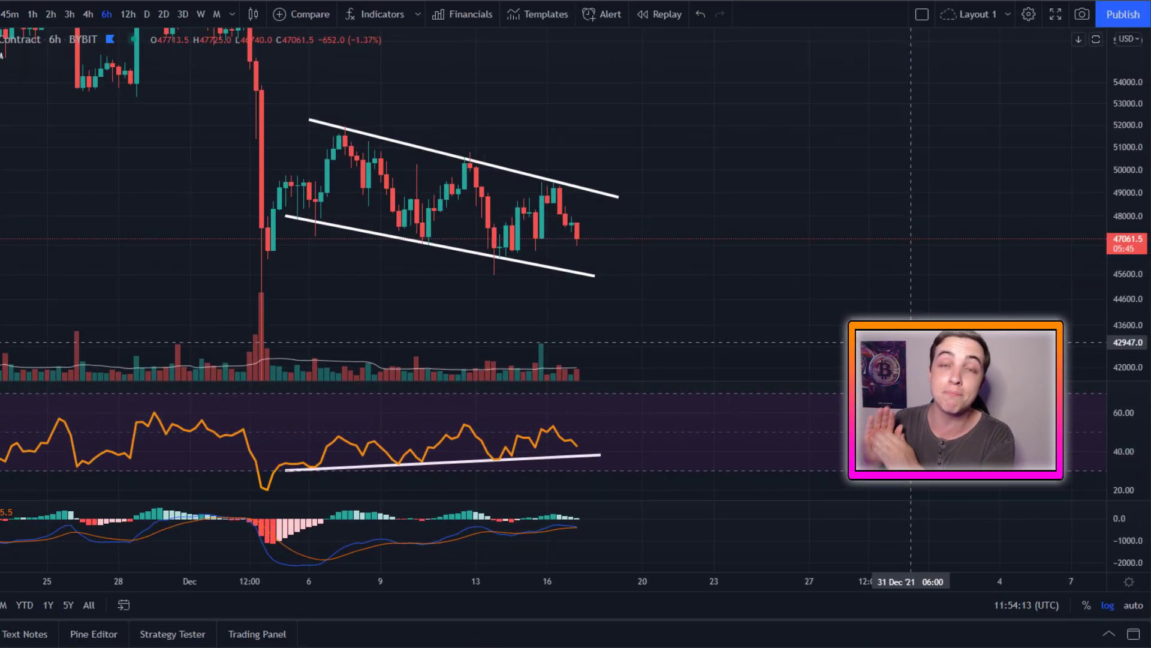
Step: Brush temporary marks over the falling price channel and the rising RSI trendline, removing them from the chart
drag(313, 170, 624, 243)
key(ctrl+z)
drag(290, 462, 652, 447)
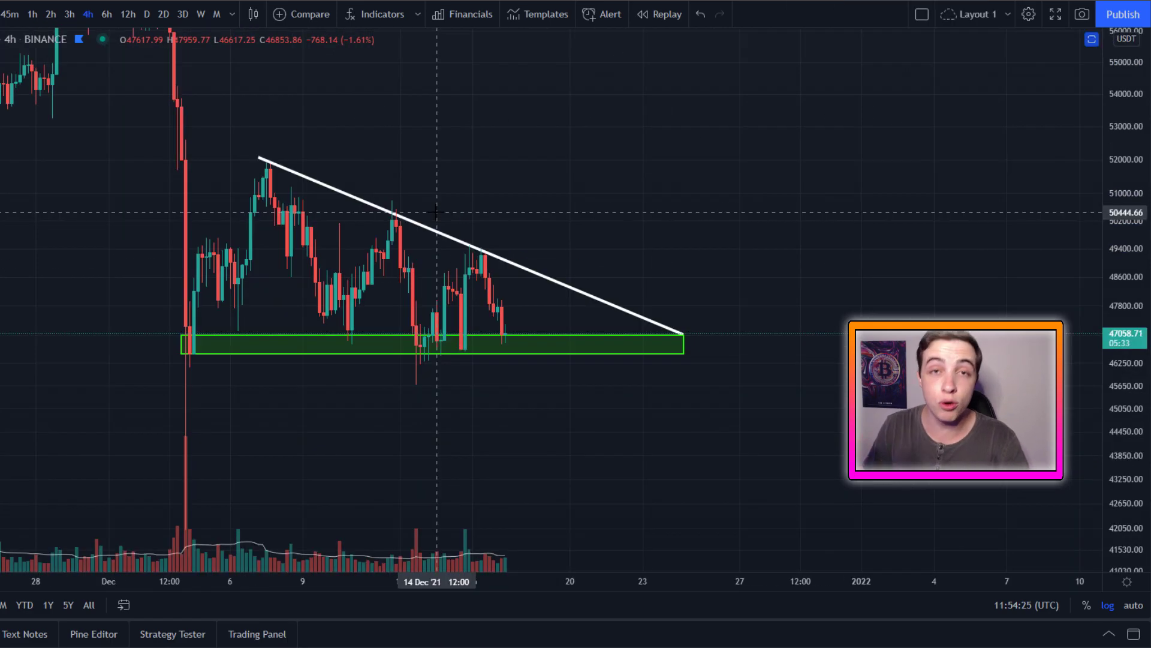
mouse_move(567, 239)
mouse_down()
mouse_move(437, 212)
mouse_move(643, 341)
mouse_move(562, 222)
mouse_up()
key(Delete)
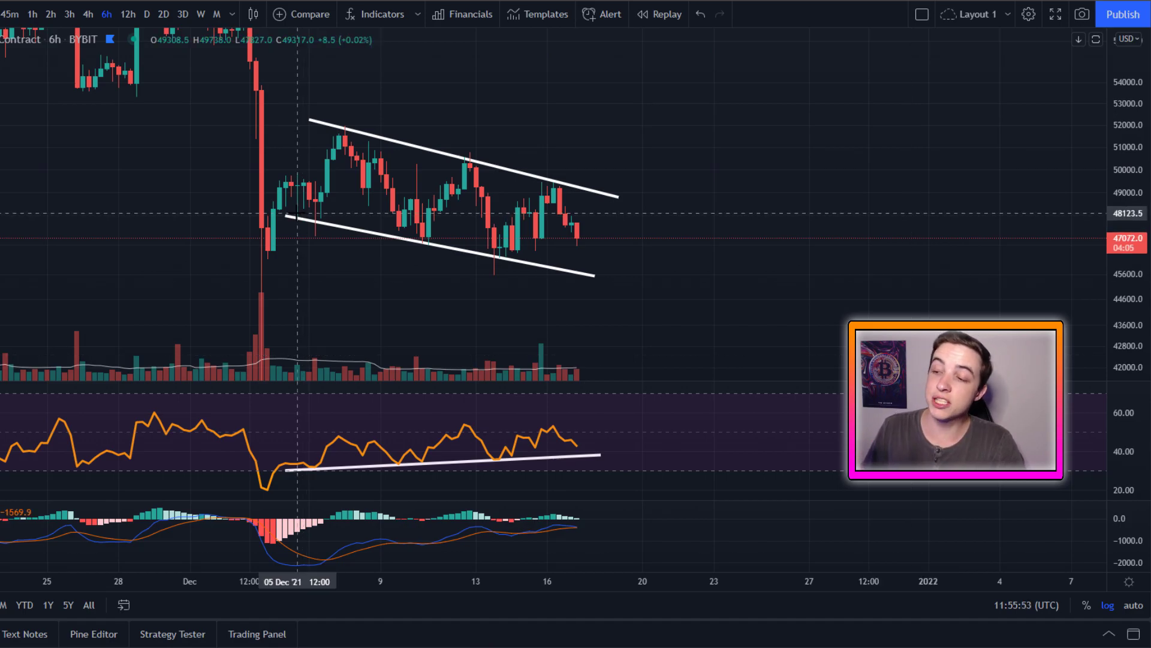
Step: Trace the channel's lower trendline and the rising RSI trend with temporary brush strokes, clearing each one
mouse_move(296, 214)
mouse_down()
mouse_move(342, 257)
mouse_move(417, 238)
mouse_move(501, 262)
mouse_move(511, 252)
mouse_up()
key(Delete)
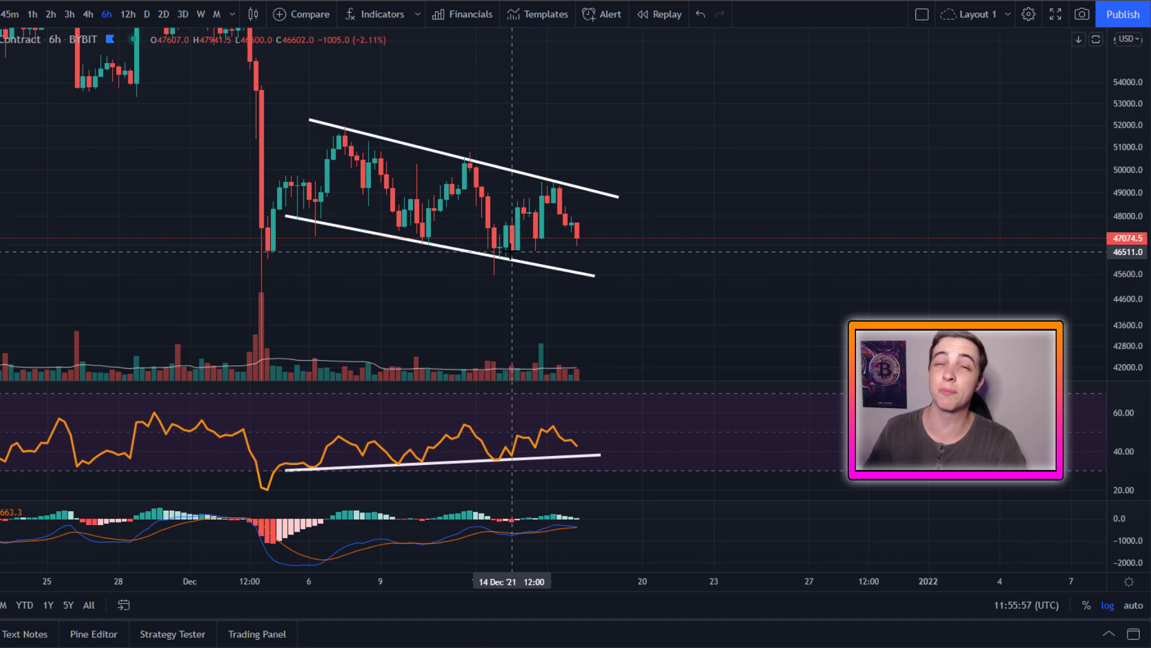
mouse_move(281, 216)
mouse_down()
mouse_move(321, 259)
mouse_move(446, 273)
mouse_move(511, 255)
mouse_up()
key(ctrl+z)
mouse_move(312, 459)
mouse_down()
mouse_move(524, 445)
mouse_move(553, 424)
mouse_up()
key(ctrl+z)
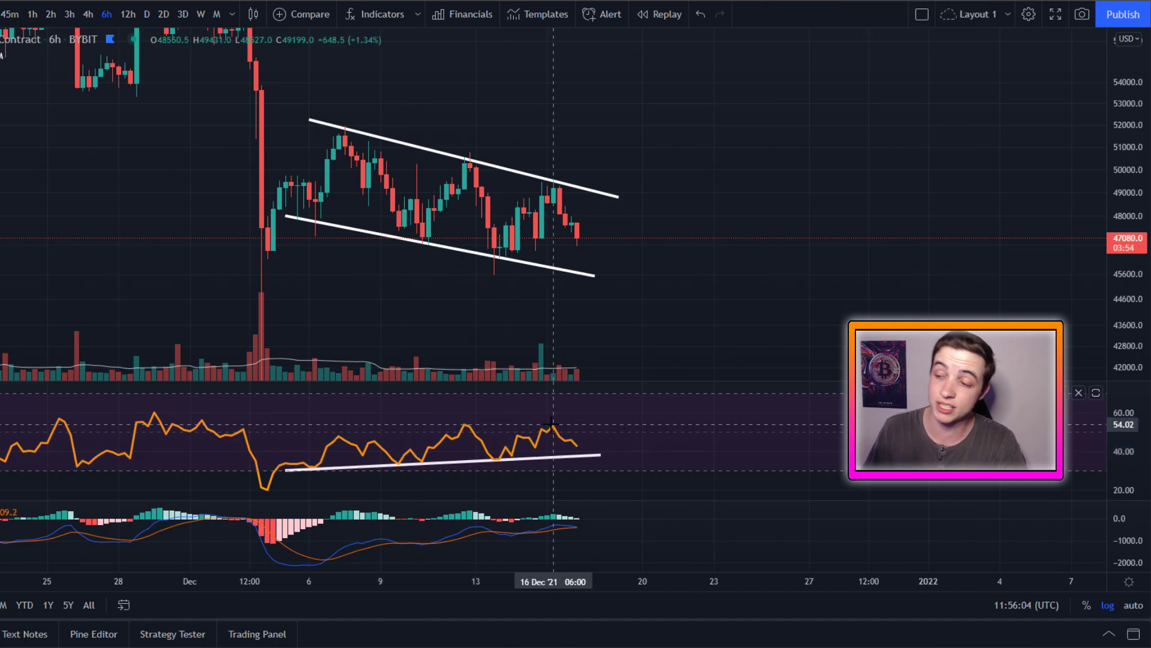
mouse_move(516, 242)
mouse_down()
mouse_move(272, 207)
mouse_move(567, 267)
mouse_move(459, 226)
mouse_up()
key(ctrl+z)
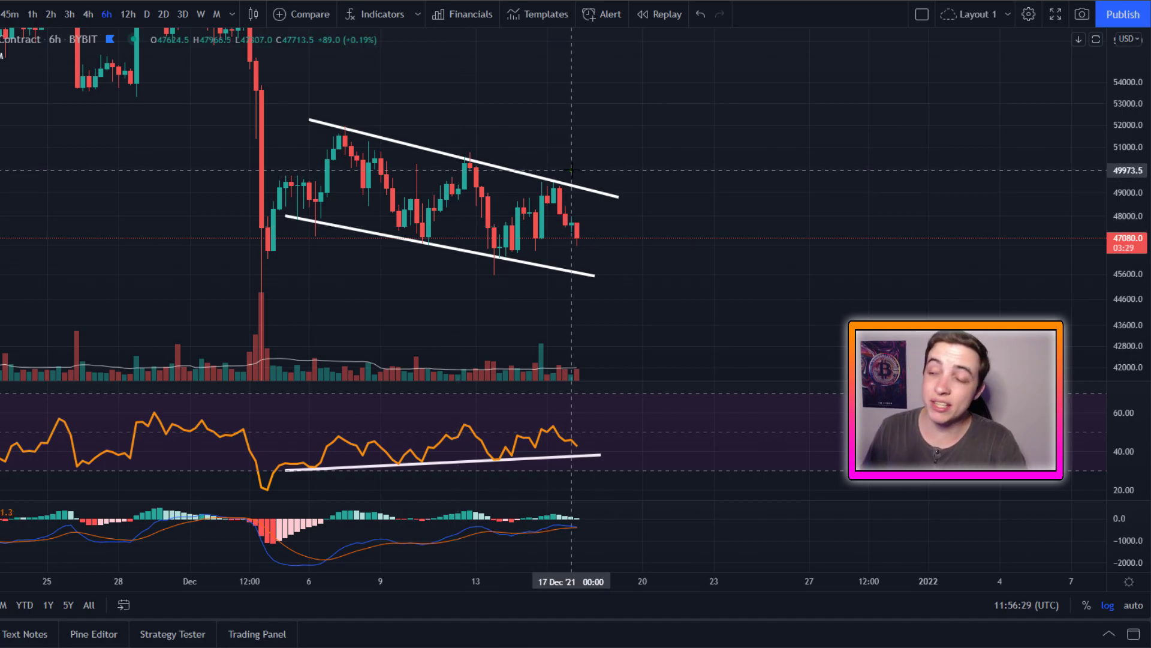
Step: Circle the 16 December high at the upper trendline and trace the price swings inside the channel, undoing the green marks
mouse_move(569, 169)
mouse_down()
mouse_move(532, 183)
mouse_move(583, 207)
mouse_up()
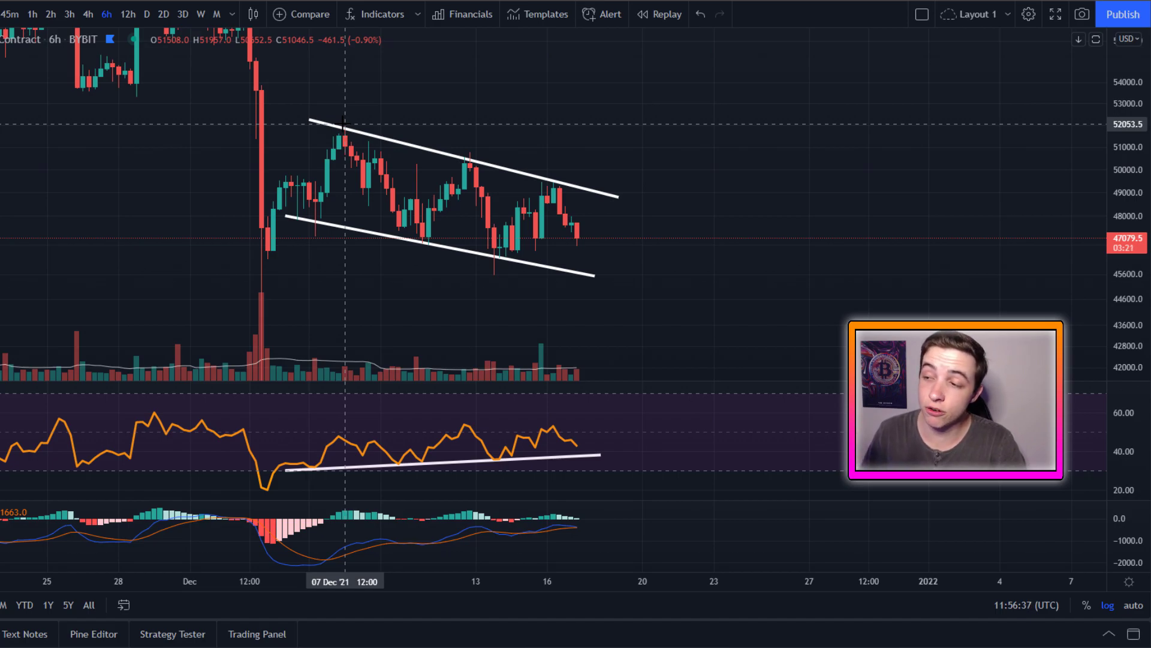
mouse_move(344, 123)
mouse_down()
mouse_move(431, 118)
mouse_move(510, 143)
mouse_move(552, 187)
mouse_move(624, 158)
mouse_move(437, 106)
mouse_move(260, 175)
mouse_move(515, 120)
mouse_up()
key(ctrl+z)
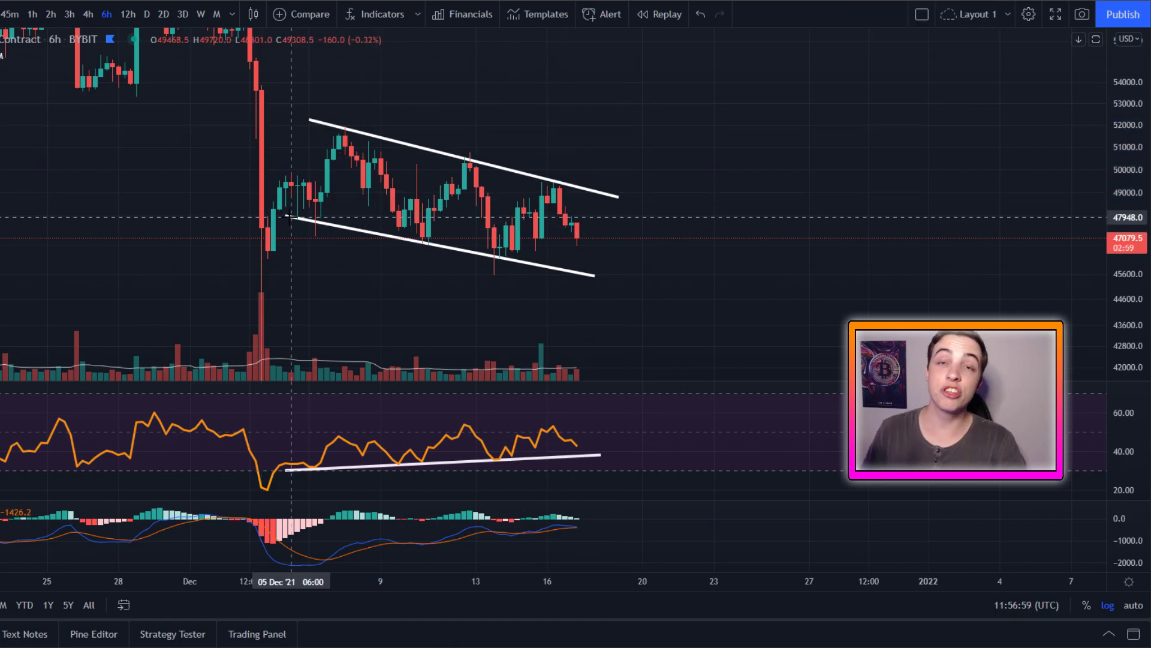
mouse_move(296, 214)
mouse_down()
mouse_move(344, 137)
mouse_move(565, 263)
mouse_up()
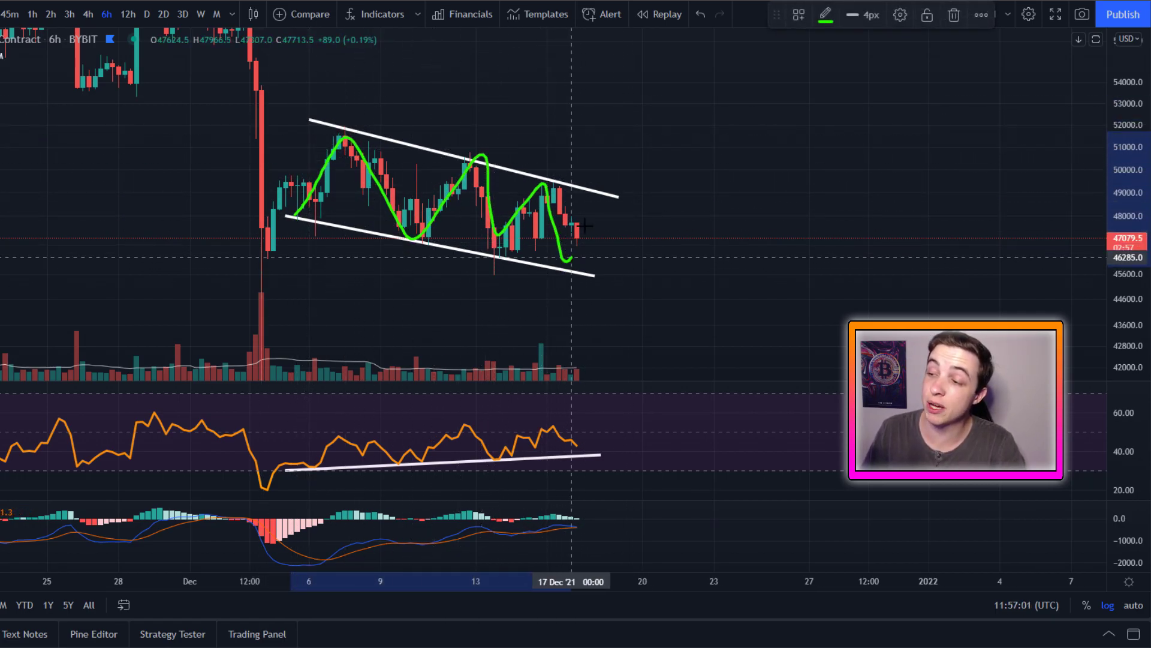
key(ctrl+z)
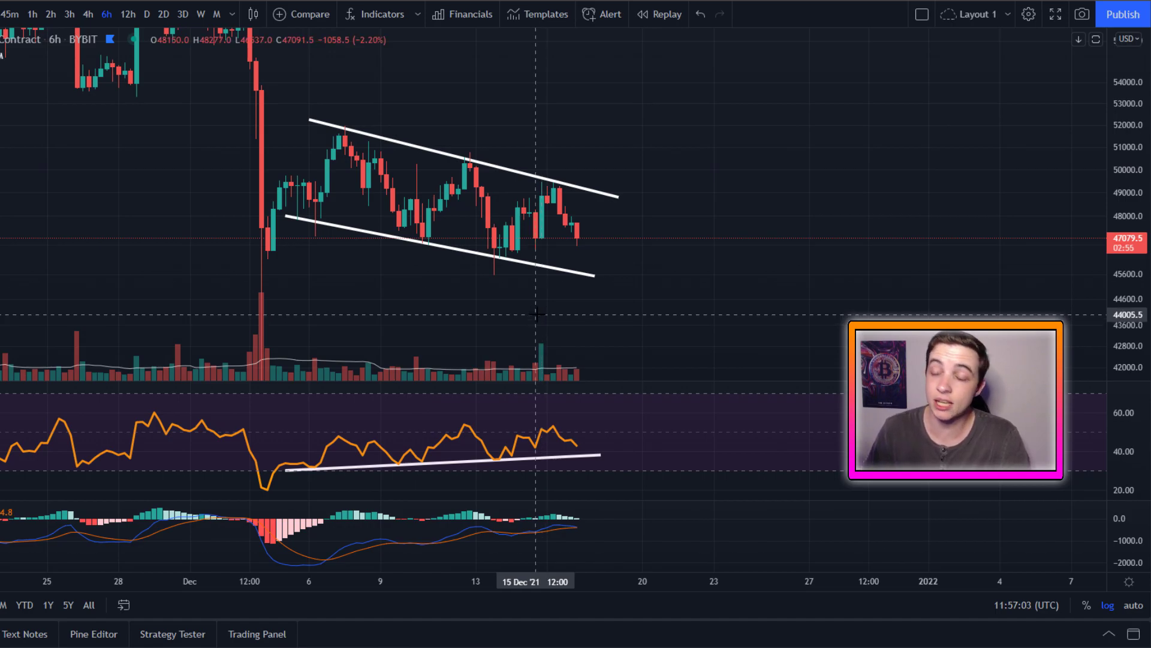
Step: Highlight the upper and lower channel trendlines alternately with temporary green brush strokes, undoing each stroke
drag(328, 128, 583, 203)
key(ctrl+z)
drag(282, 218, 530, 276)
key(ctrl+z)
drag(314, 127, 509, 164)
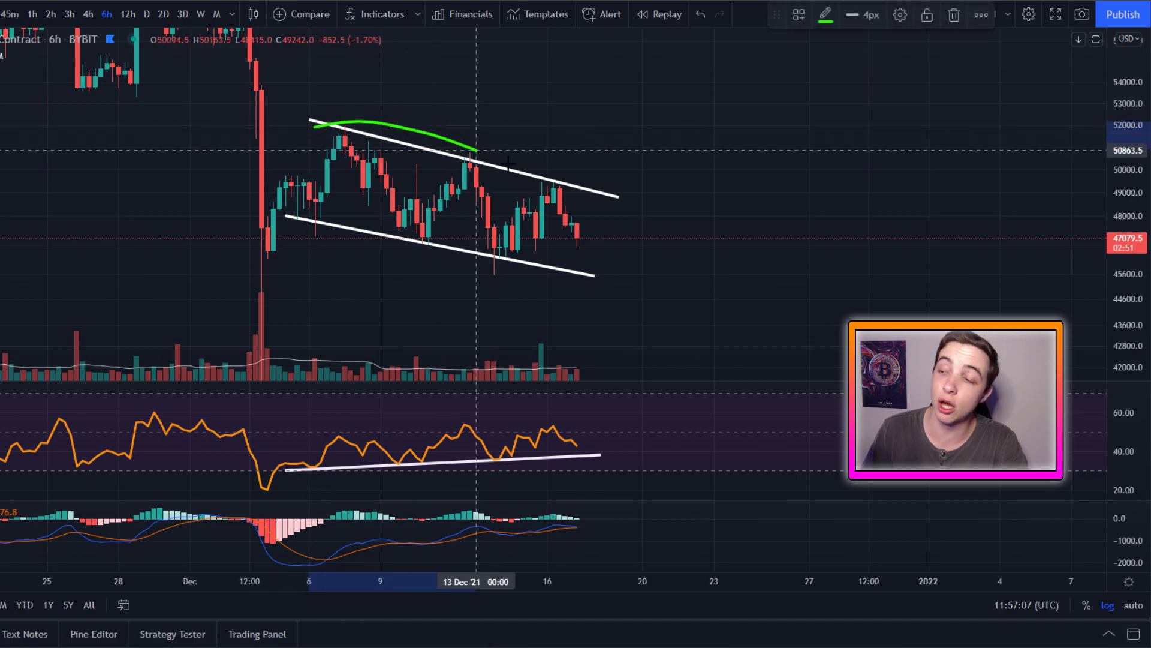
key(ctrl+z)
mouse_move(271, 224)
mouse_down()
mouse_move(399, 264)
mouse_move(534, 255)
mouse_up()
key(ctrl+z)
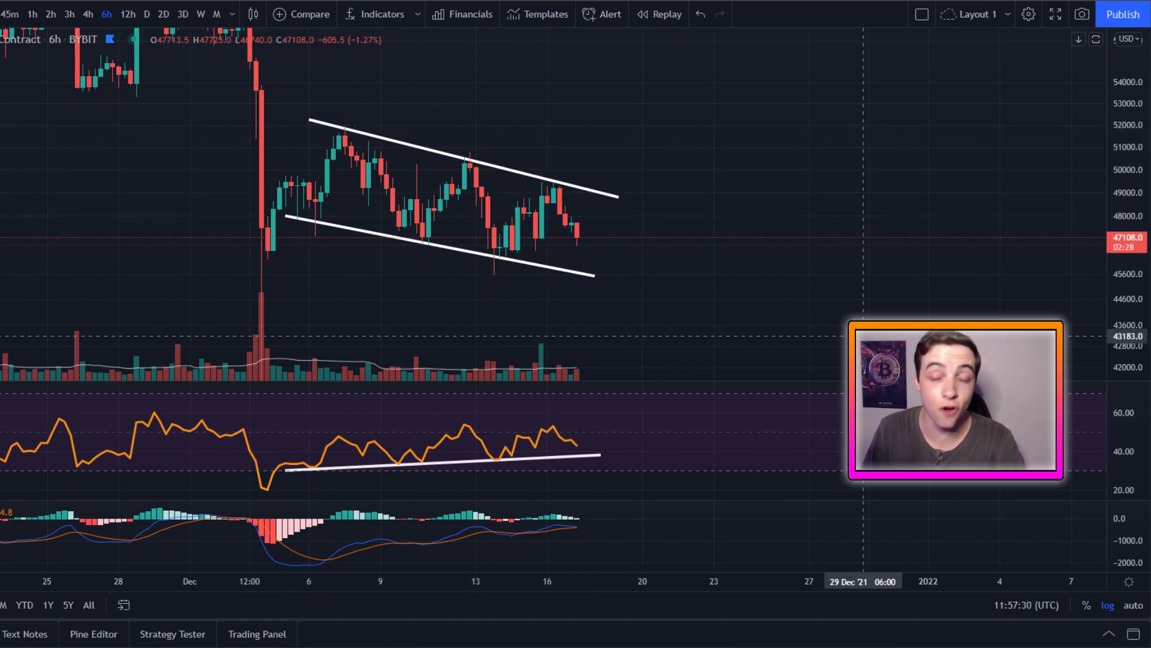
Step: Sketch a temporary breakout path above the upper trendline and a falling stroke through the channel, clearing both
mouse_move(515, 198)
mouse_down()
mouse_move(631, 204)
mouse_move(682, 150)
mouse_up()
key(ctrl+z)
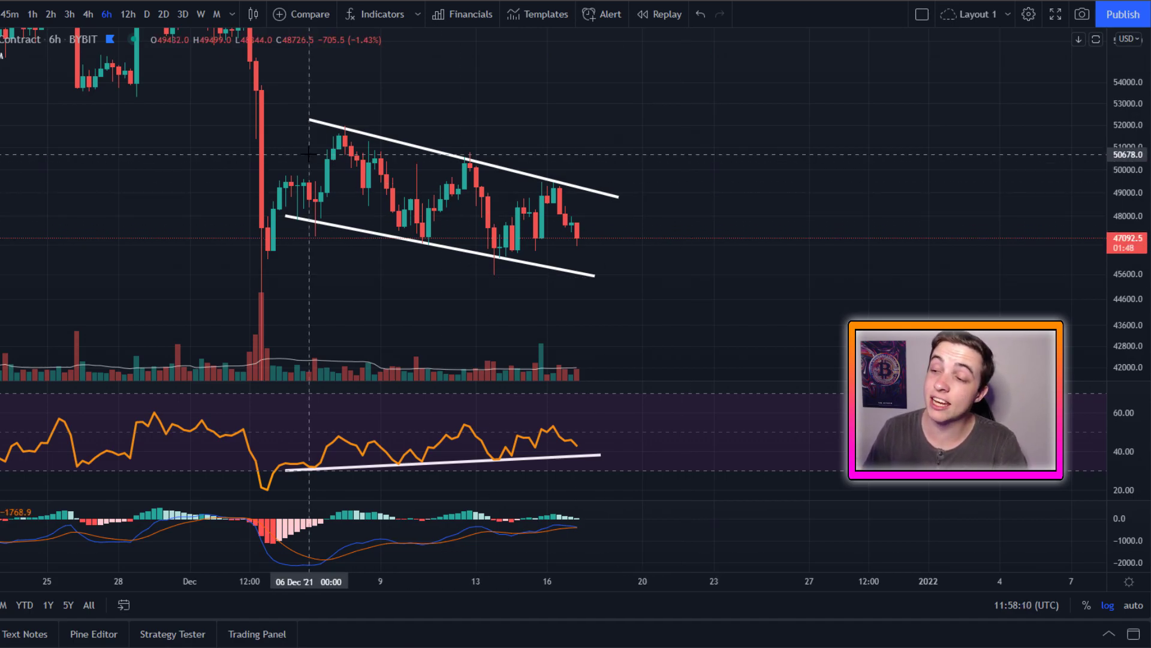
drag(313, 155, 547, 227)
key(Delete)
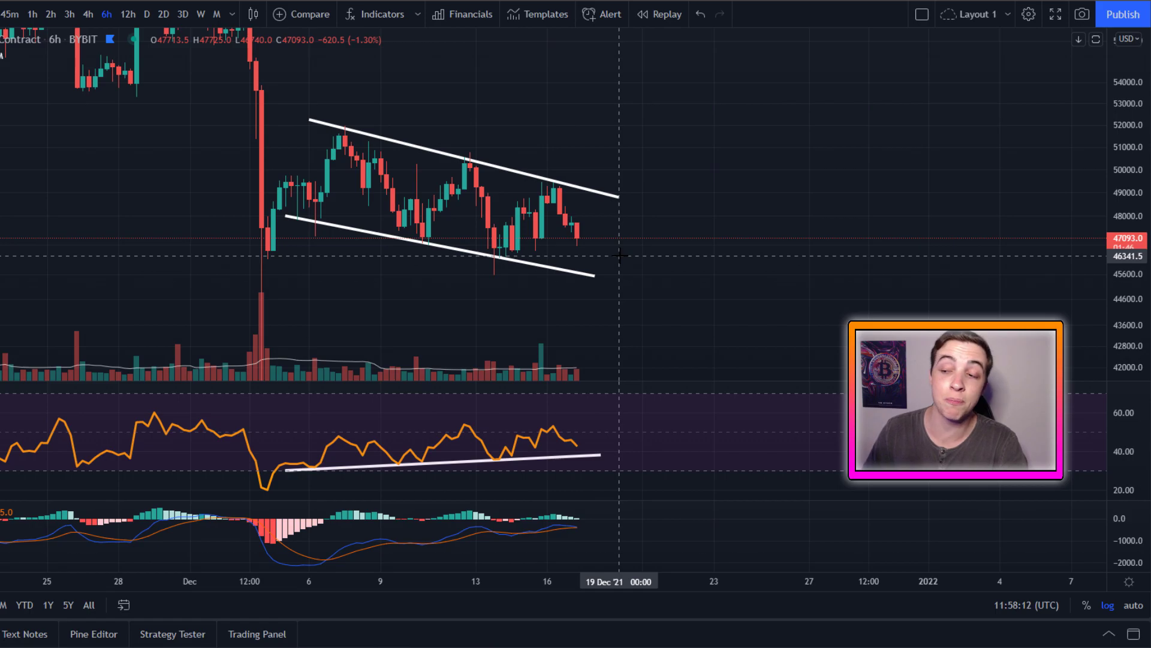
click(313, 156)
click(578, 226)
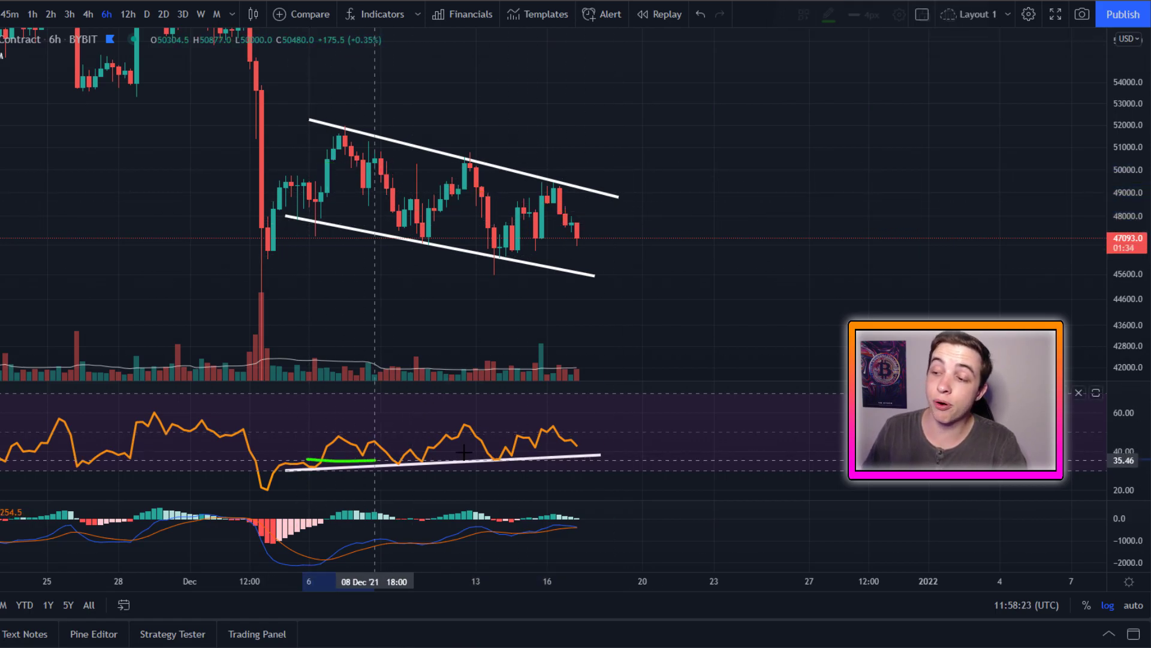
key(Delete)
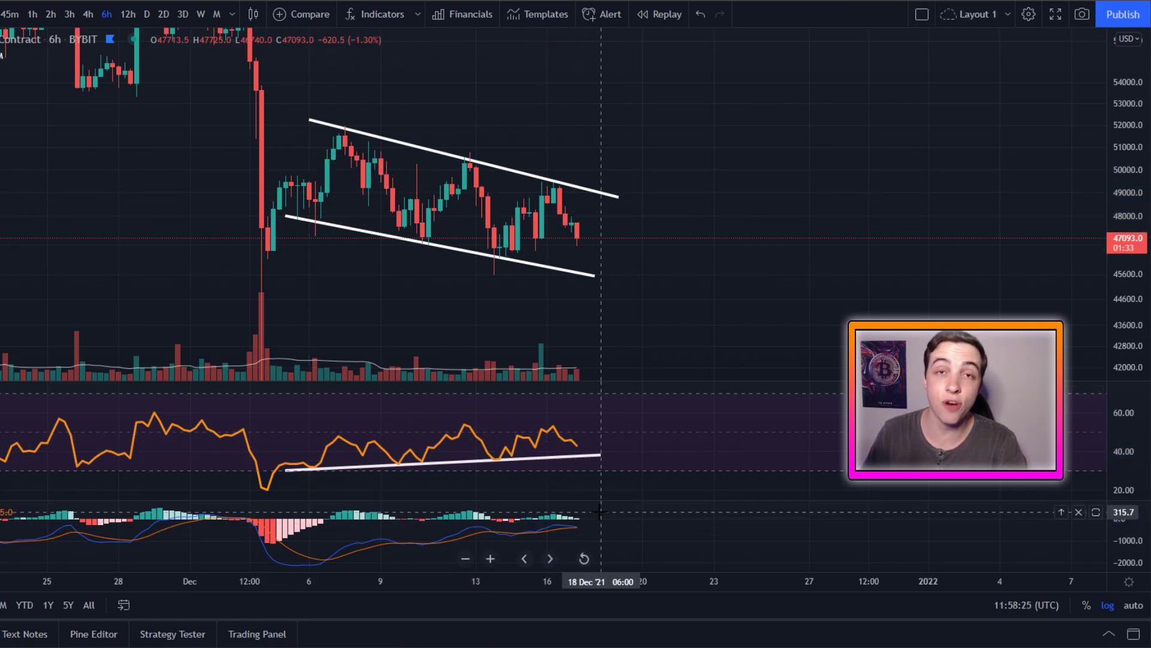
key(Delete)
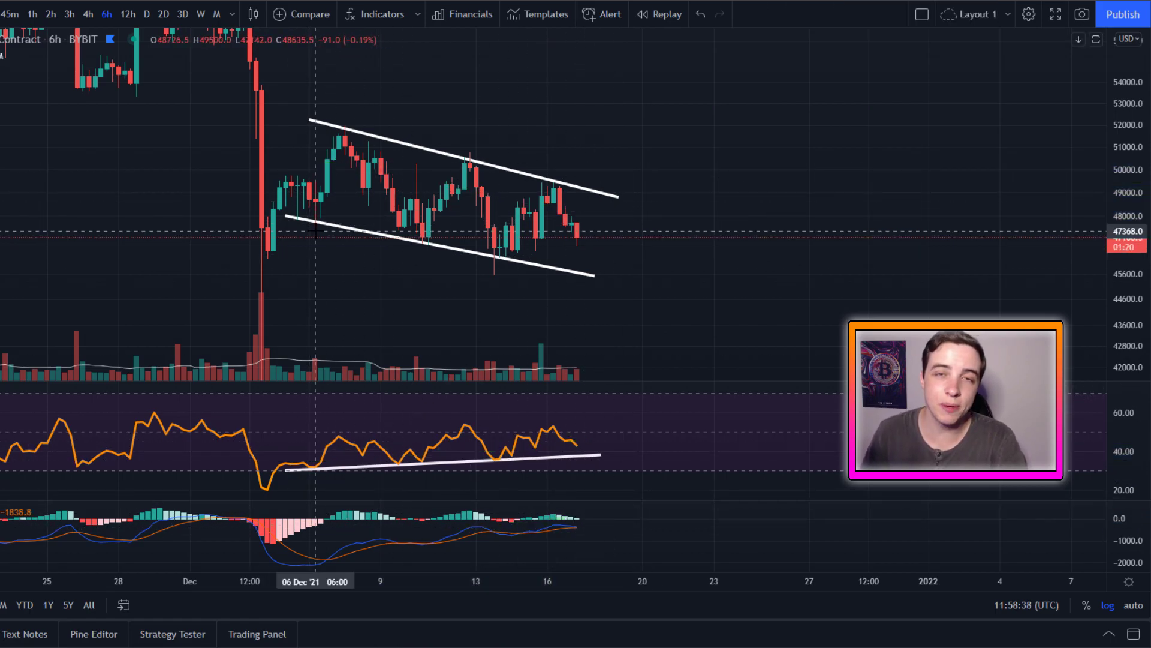
Step: Compare the channel's price lows and highs with the matching RSI lows and highs using temporary brush strokes
mouse_move(305, 217)
mouse_down()
mouse_move(321, 249)
mouse_move(517, 257)
mouse_up()
key(Delete)
mouse_move(304, 470)
mouse_down()
mouse_move(442, 431)
mouse_move(547, 437)
mouse_up()
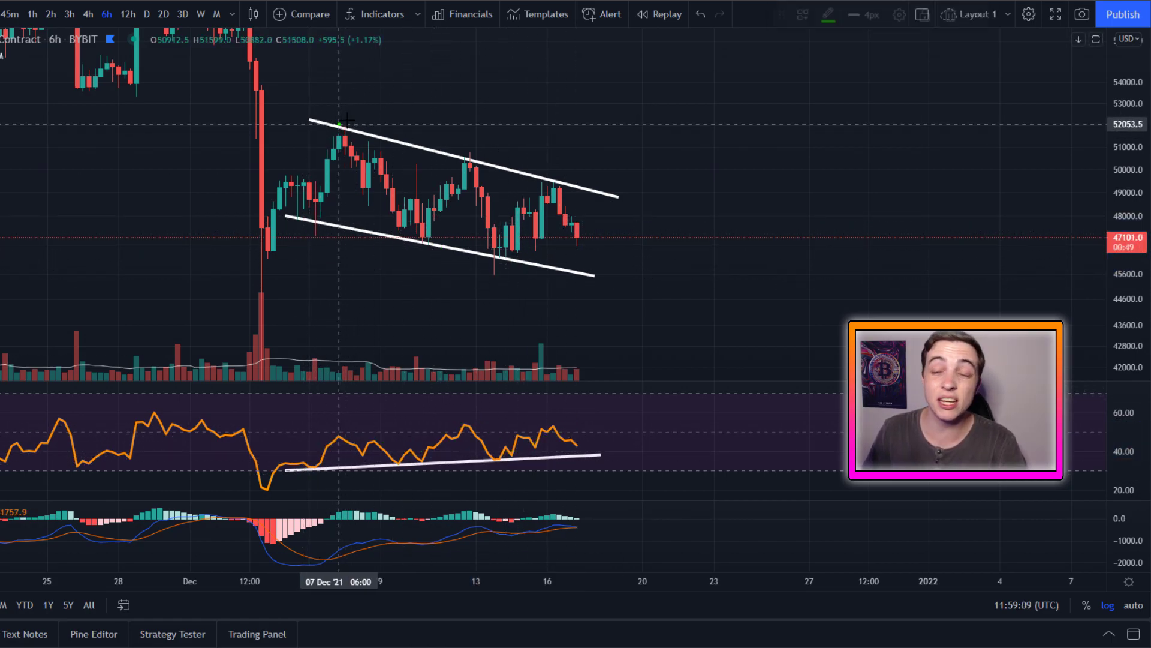
drag(342, 123, 570, 184)
key(Delete)
mouse_move(342, 438)
mouse_down()
mouse_move(398, 413)
mouse_move(530, 412)
mouse_move(553, 436)
mouse_up()
key(Delete)
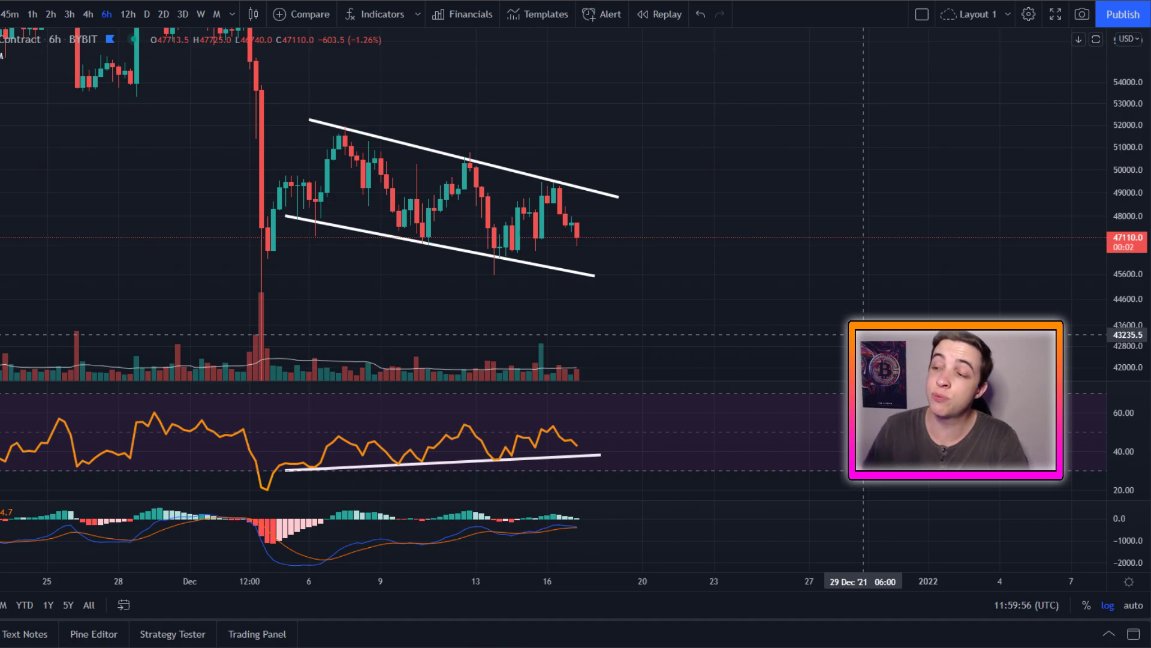
Step: Sketch a wavy upward price path from the 13 December high to about 54000 and mark the RSI, removing the strokes
mouse_move(465, 159)
mouse_down()
mouse_move(537, 125)
mouse_move(797, 83)
mouse_up()
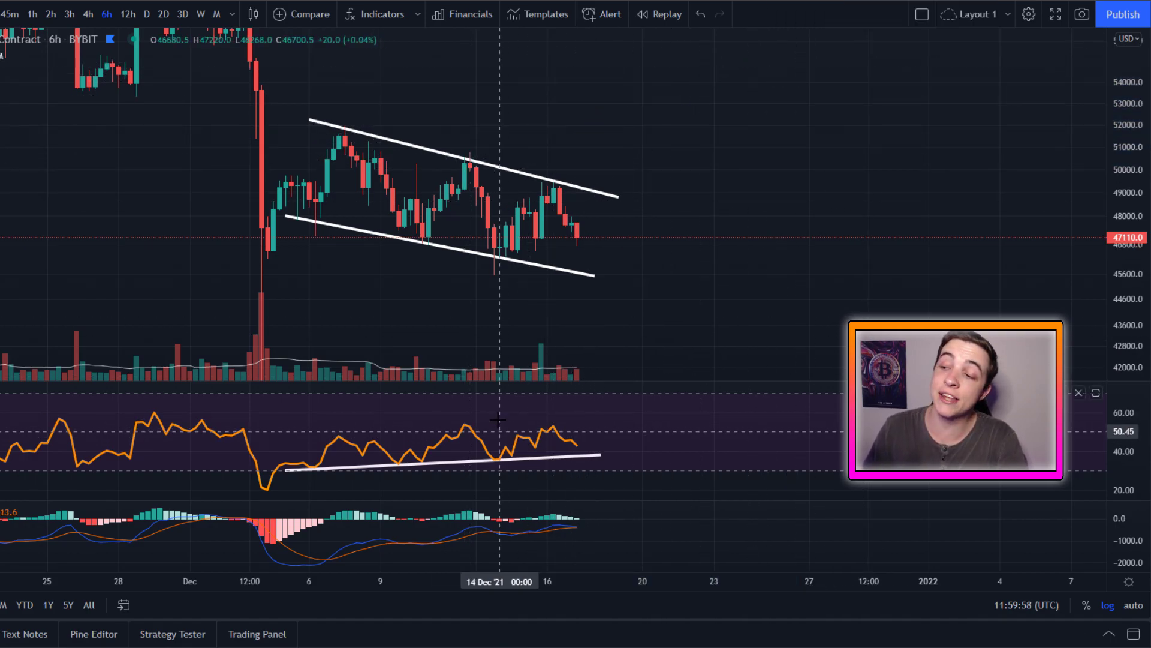
drag(552, 414, 681, 462)
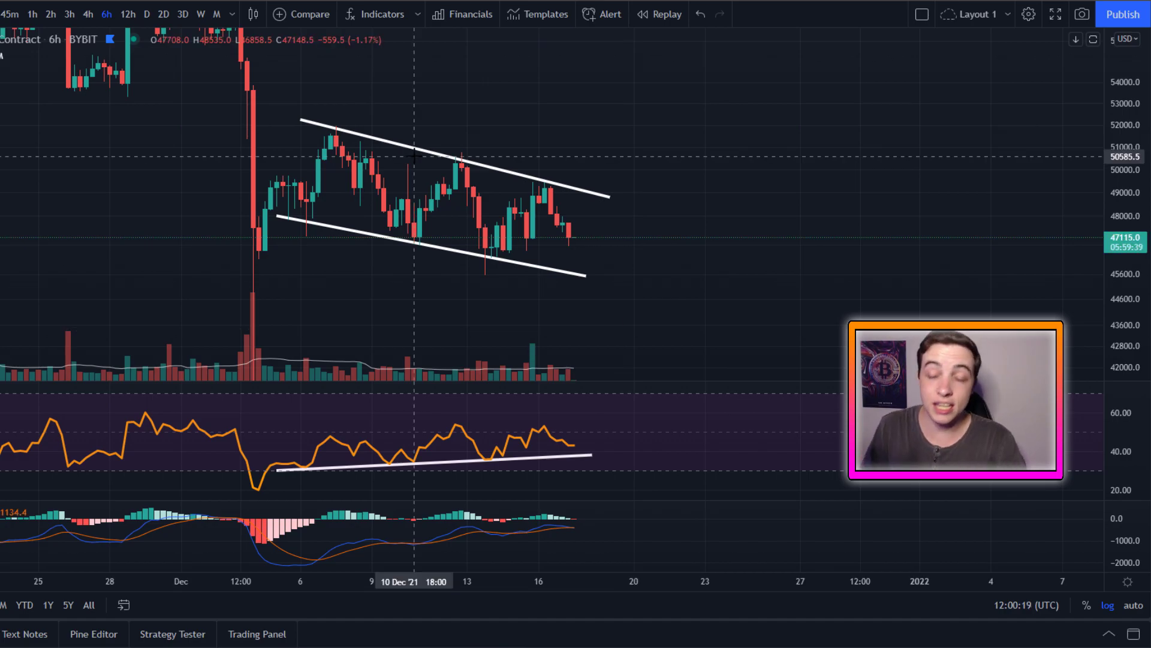
mouse_move(409, 109)
mouse_down()
mouse_move(298, 115)
mouse_move(449, 196)
mouse_move(568, 162)
mouse_move(378, 109)
mouse_up()
key(Delete)
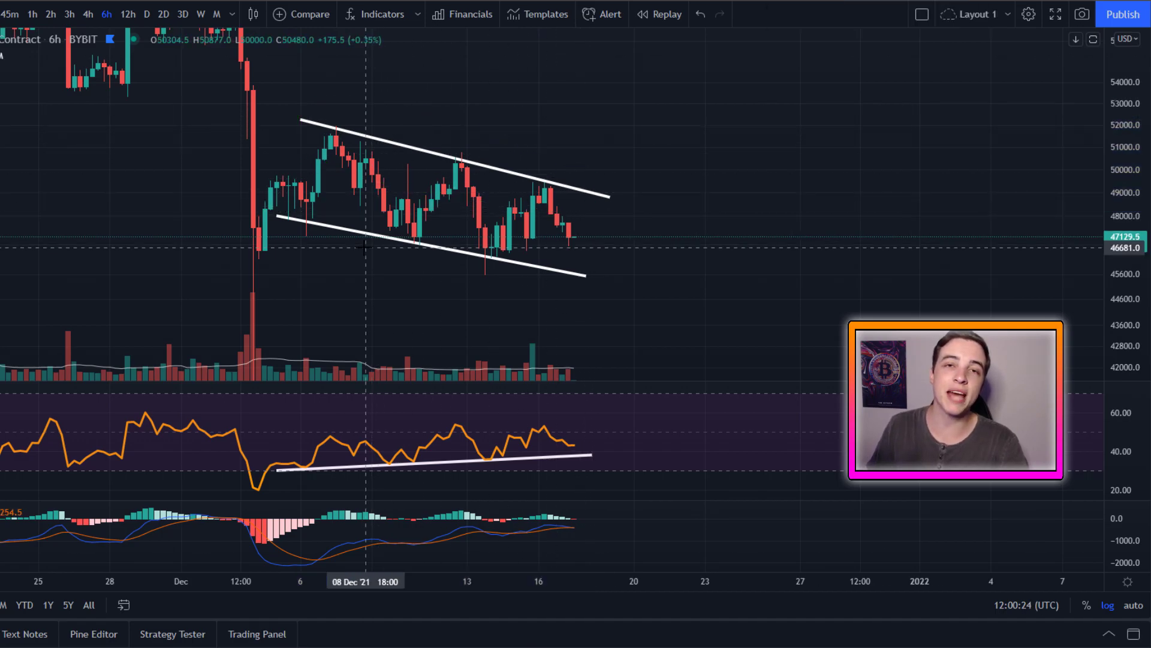
Step: Trace the channel's lower edge and price swings and circle its upper highs with temporary green brush marks
mouse_move(289, 217)
mouse_down()
mouse_move(499, 253)
mouse_move(537, 238)
mouse_up()
key(ctrl+z)
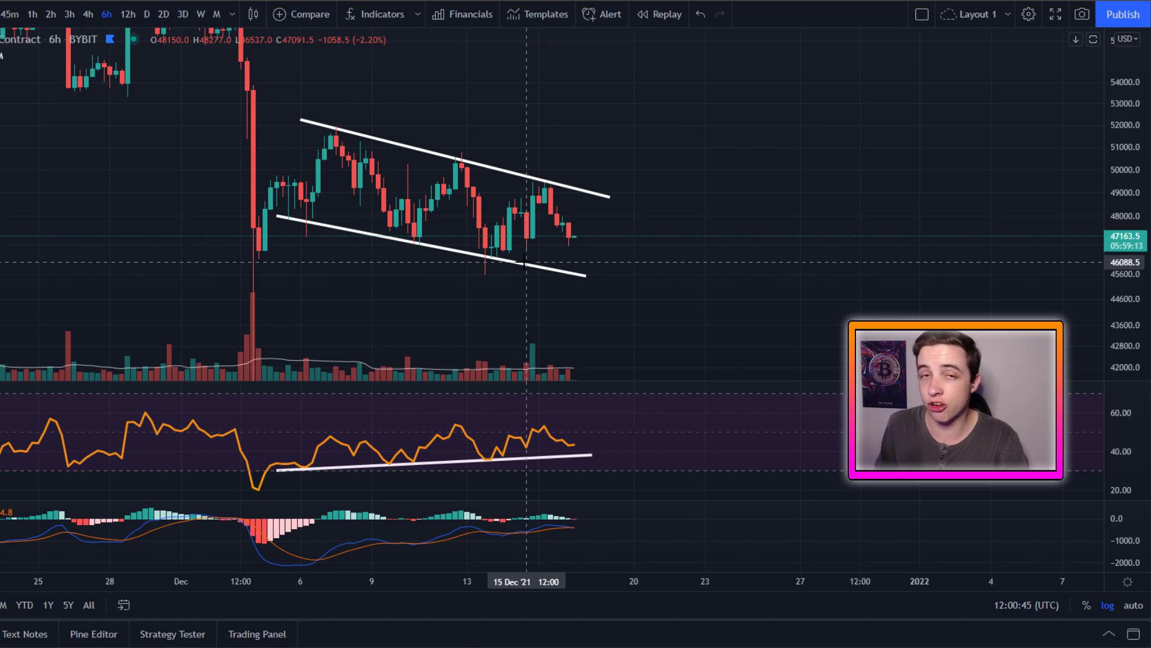
mouse_move(476, 115)
mouse_down()
mouse_move(591, 195)
mouse_move(321, 90)
mouse_move(559, 168)
mouse_up()
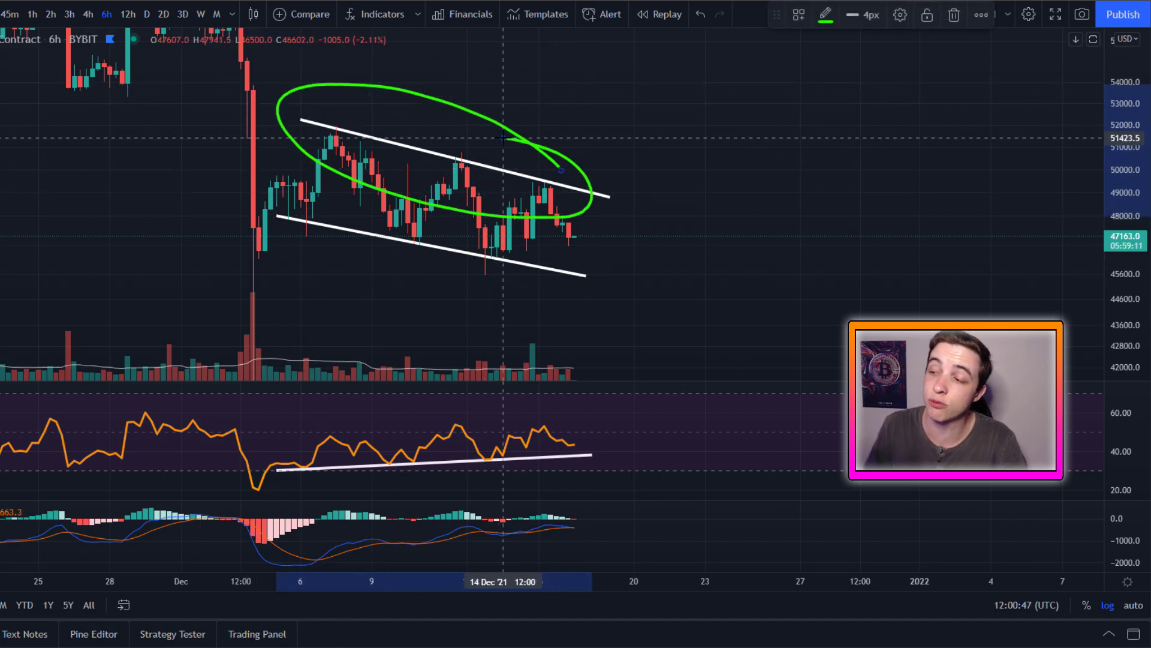
key(ctrl+z)
mouse_move(278, 217)
mouse_down()
mouse_move(349, 155)
mouse_move(449, 172)
mouse_up()
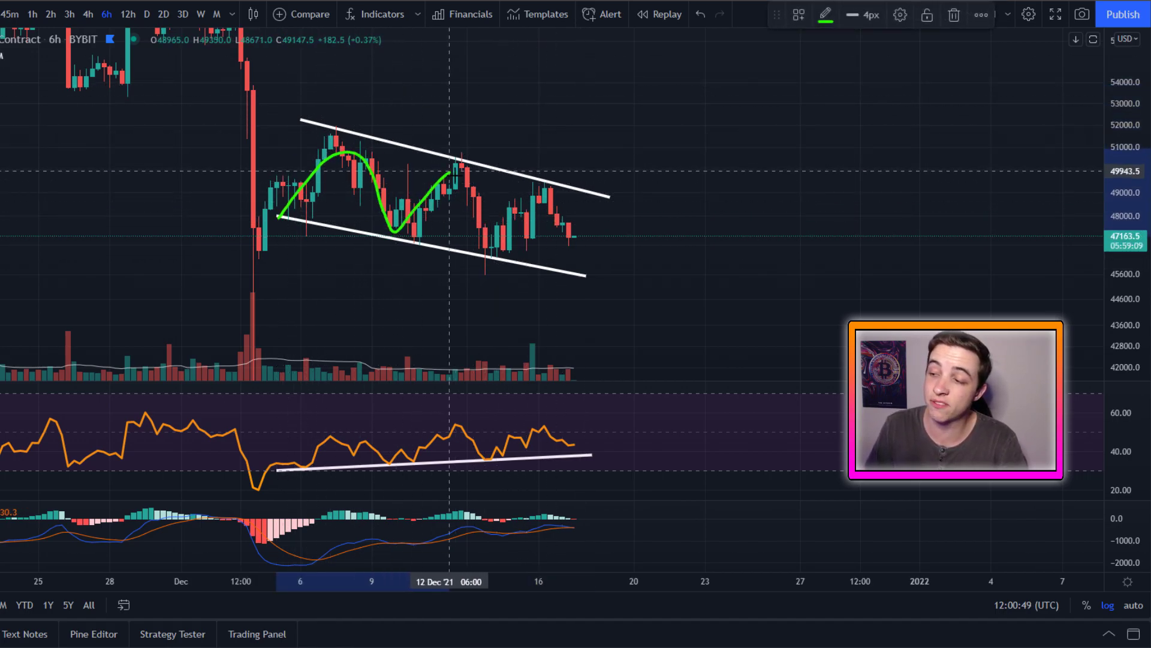
key(ctrl+z)
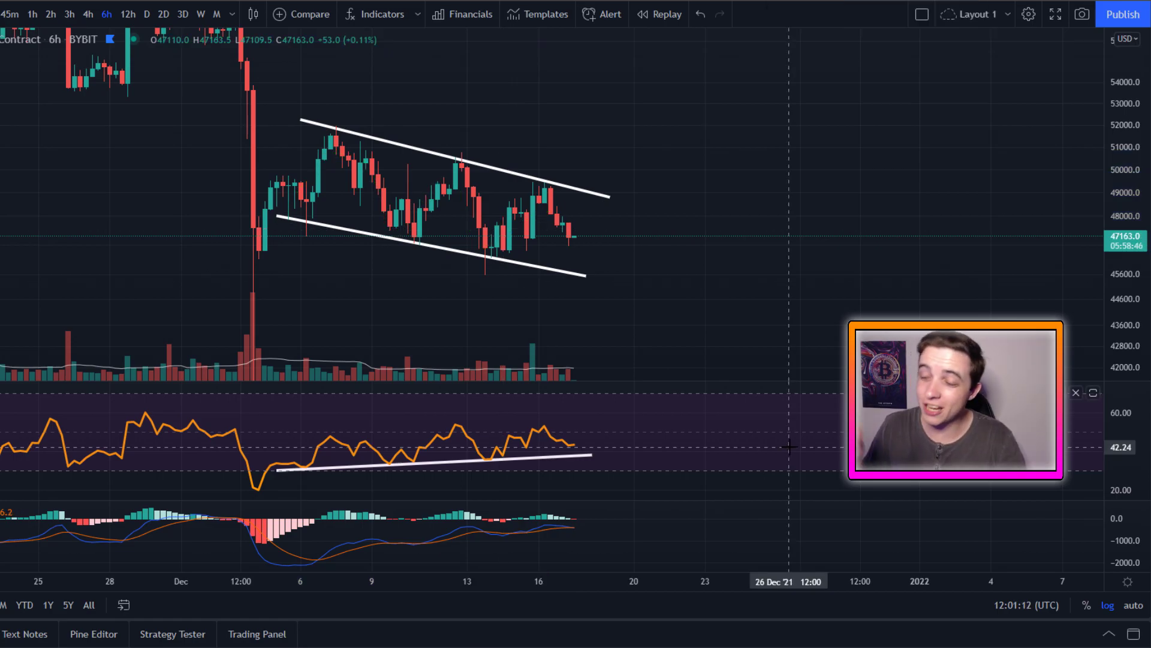
Step: Trace the rising MACD trend from about 6 to 17 December with temporary green brush strokes
drag(292, 556, 561, 514)
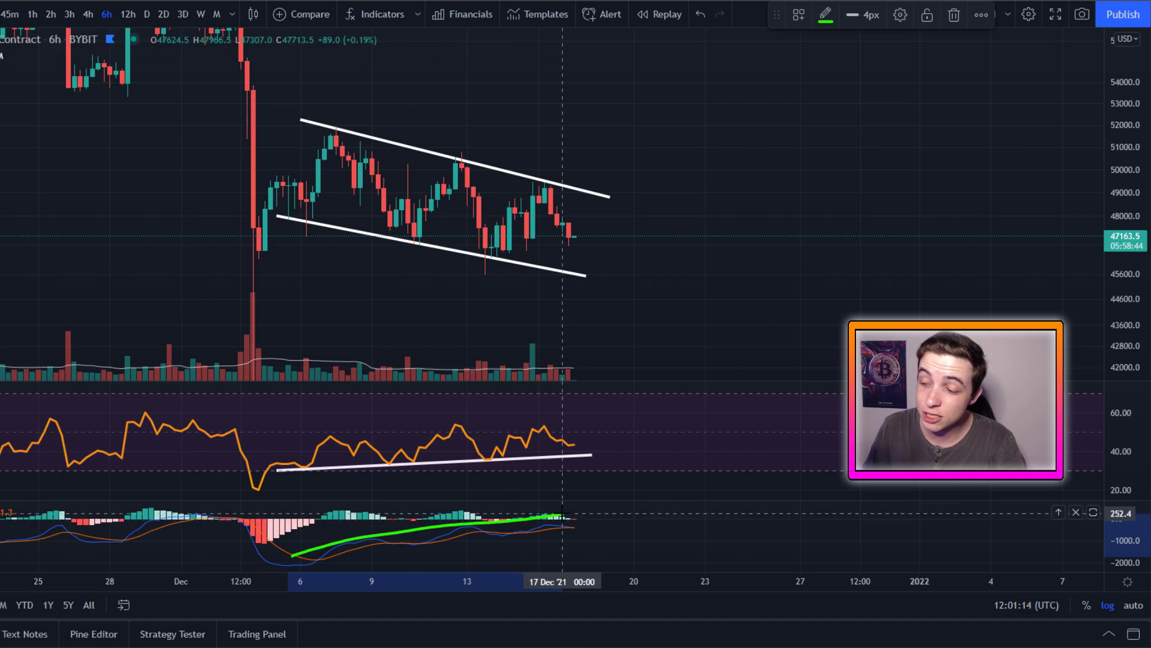
key(ctrl+z)
drag(328, 556, 586, 529)
key(ctrl+z)
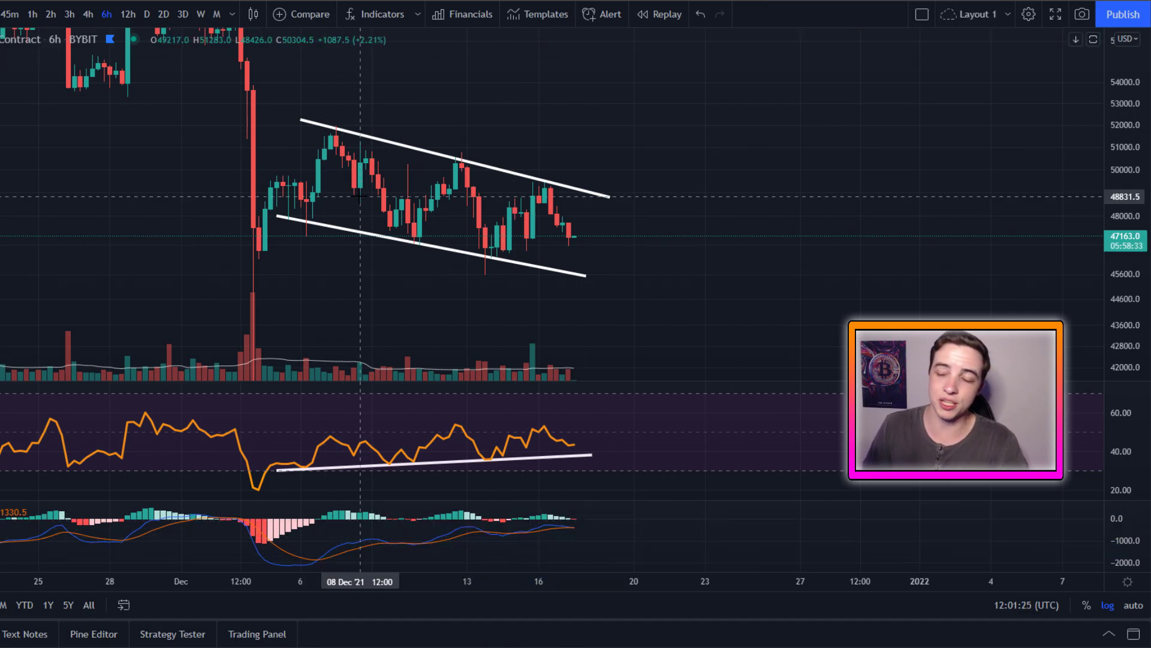
Step: Mark the falling channel and the latest candles near its end with freehand brush strokes, clearing each mark
drag(266, 153, 627, 233)
key(Delete)
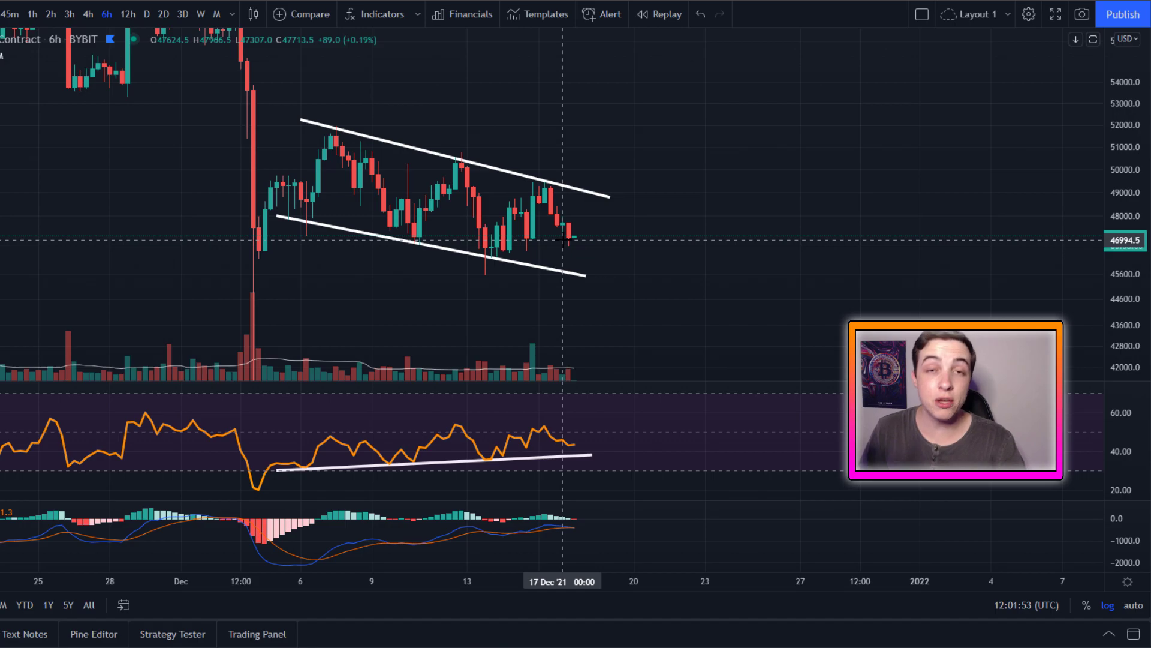
mouse_move(502, 204)
mouse_down()
mouse_move(702, 249)
mouse_move(772, 248)
mouse_move(724, 251)
mouse_up()
key(ctrl+z)
key(ctrl+z)
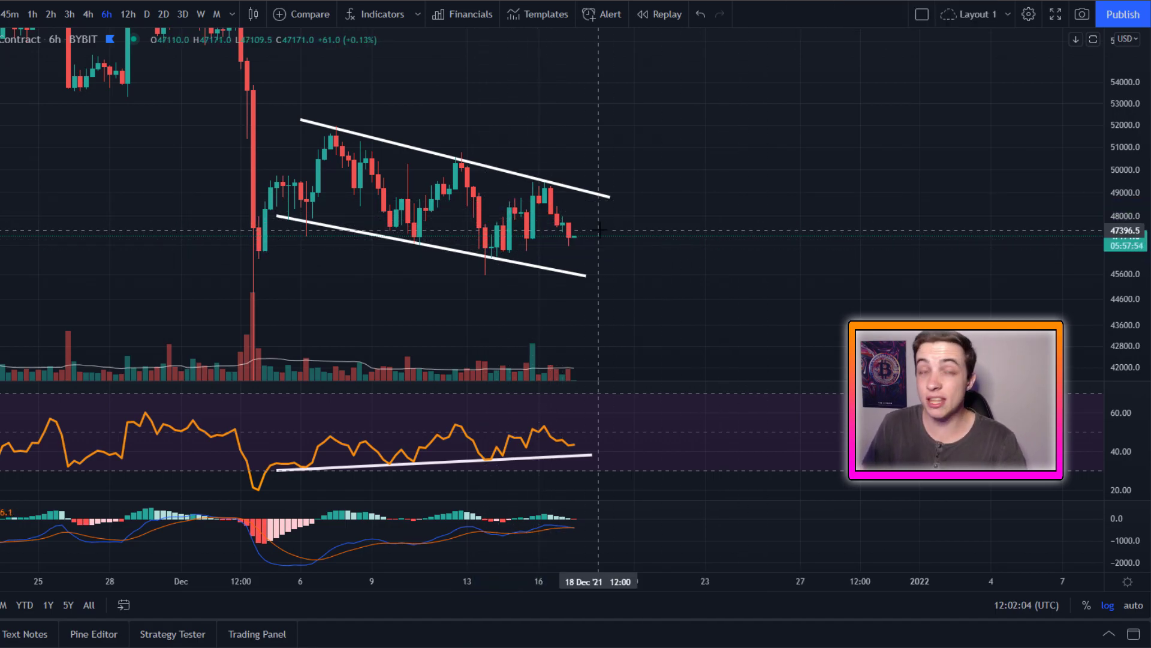
mouse_move(580, 221)
mouse_down()
mouse_move(395, 126)
mouse_move(445, 276)
mouse_move(480, 172)
mouse_up()
key(ctrl+z)
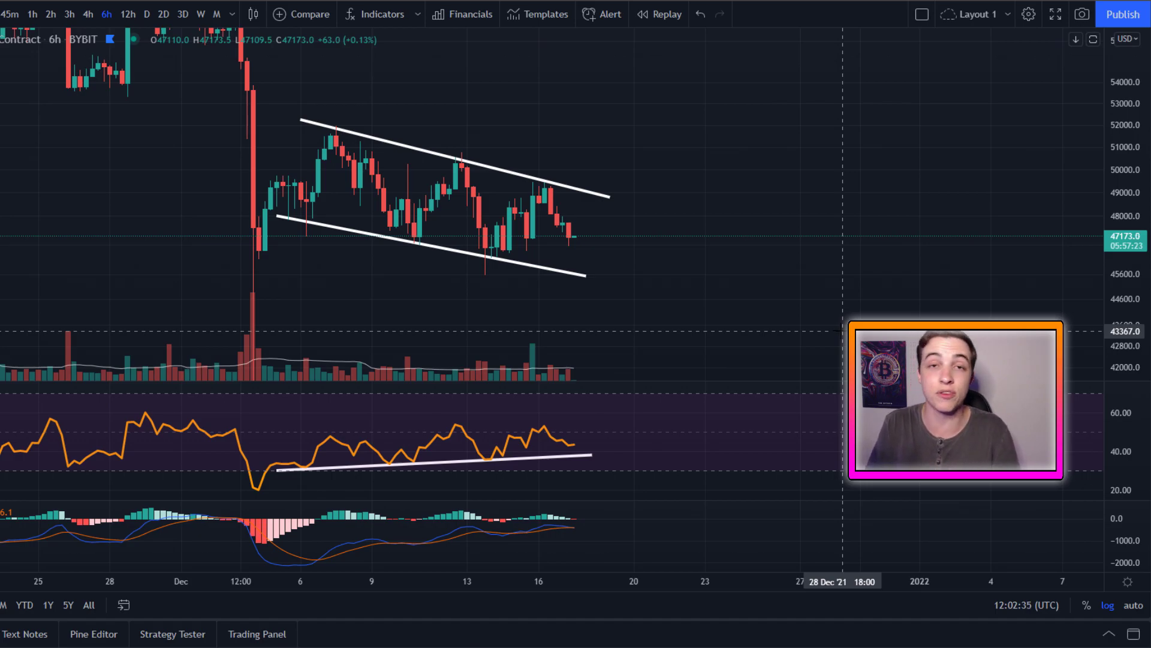
Step: Sketch alternative downward and upward price paths from the mid-December lows and mark the channel, undoing every stroke
mouse_move(495, 244)
mouse_down()
mouse_move(547, 190)
mouse_move(640, 194)
mouse_move(723, 270)
mouse_up()
key(ctrl+z)
mouse_move(479, 225)
mouse_down()
mouse_move(548, 233)
mouse_move(694, 192)
mouse_move(861, 77)
mouse_up()
key(ctrl+z)
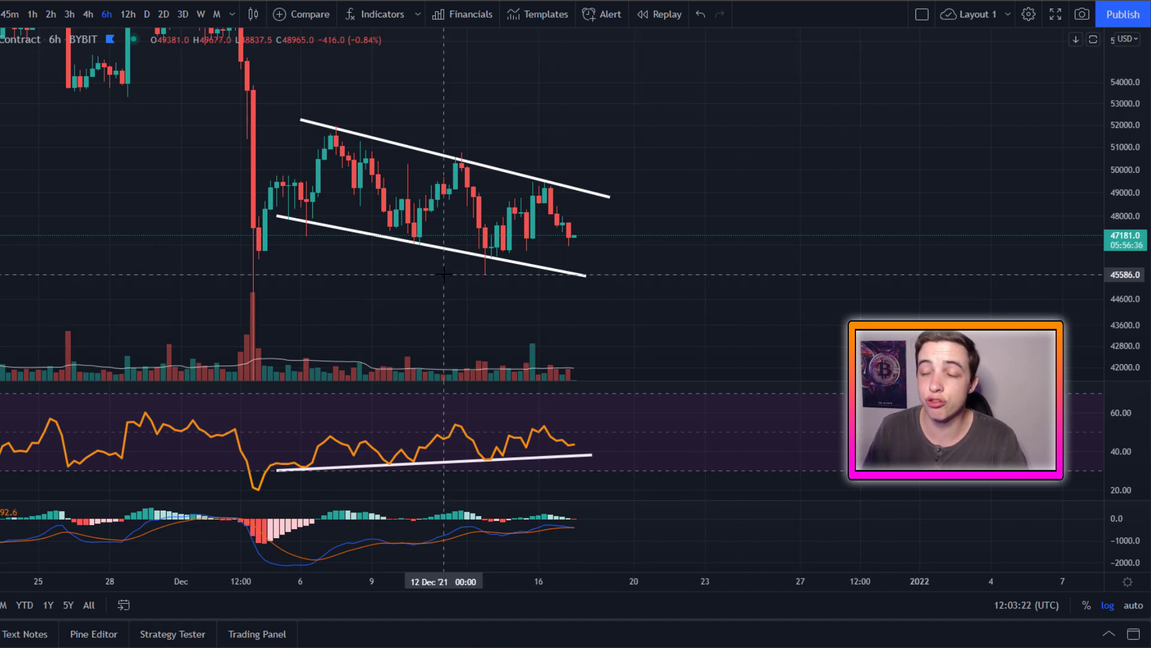
drag(303, 188, 620, 237)
key(ctrl+z)
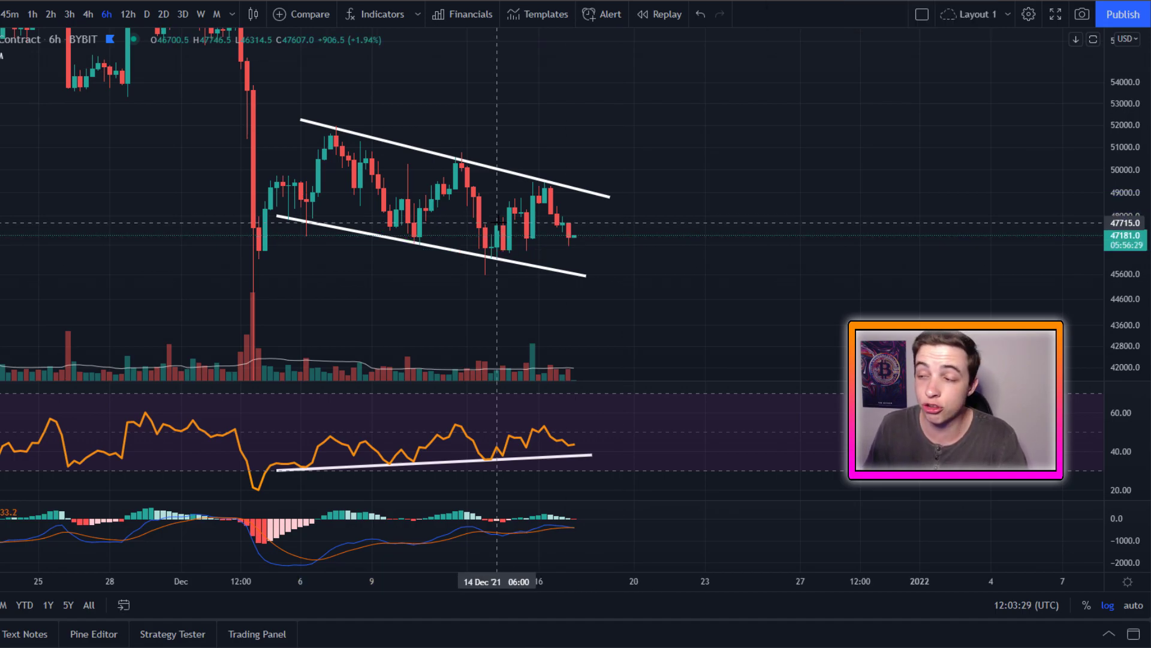
Step: Sketch temporary upward breakout paths from the latest price candles and mark the mid-December RSI swing
drag(509, 223, 679, 175)
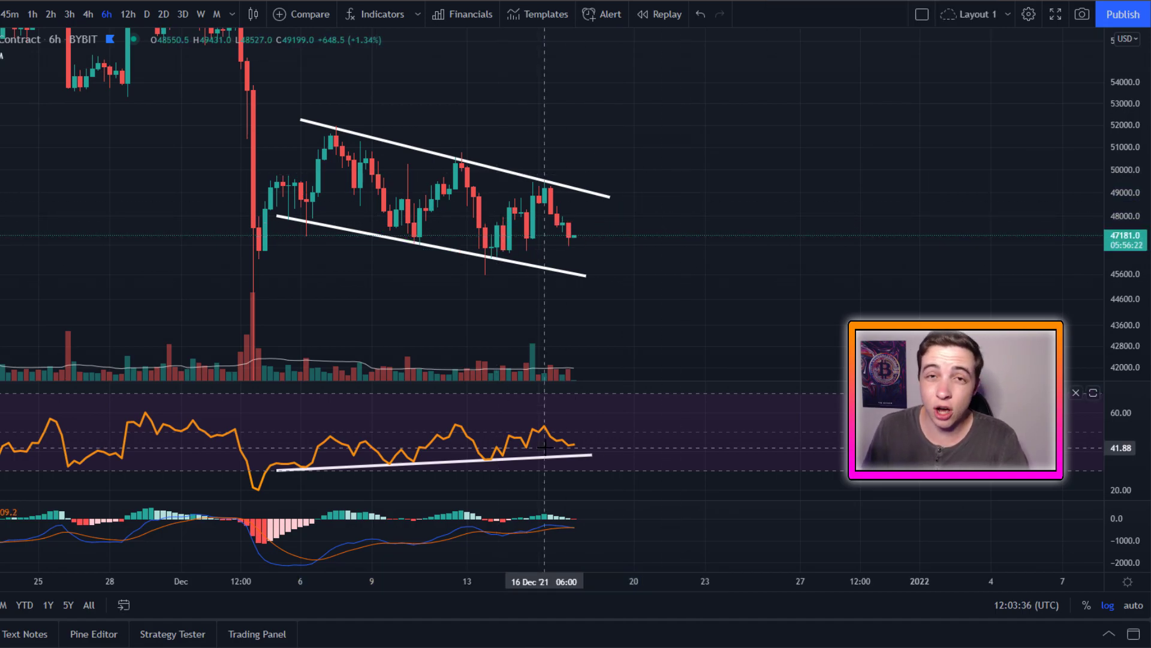
mouse_move(508, 438)
mouse_down()
mouse_move(419, 503)
mouse_move(467, 416)
mouse_up()
key(ctrl+z)
mouse_move(570, 237)
mouse_down()
mouse_move(618, 237)
mouse_move(817, 149)
mouse_up()
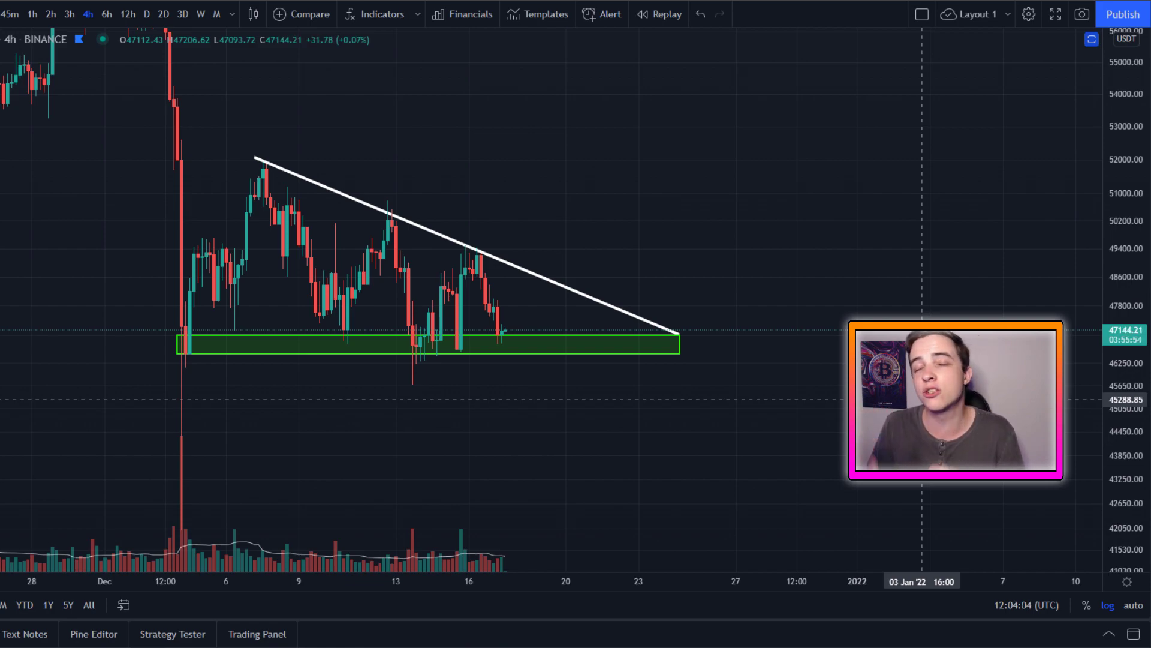
Step: Highlight the green support zone on the 4h chart and circle the lows meeting it with temporary brush marks
mouse_move(264, 321)
mouse_down()
mouse_move(150, 359)
mouse_move(539, 369)
mouse_move(255, 330)
mouse_up()
key(ctrl+z)
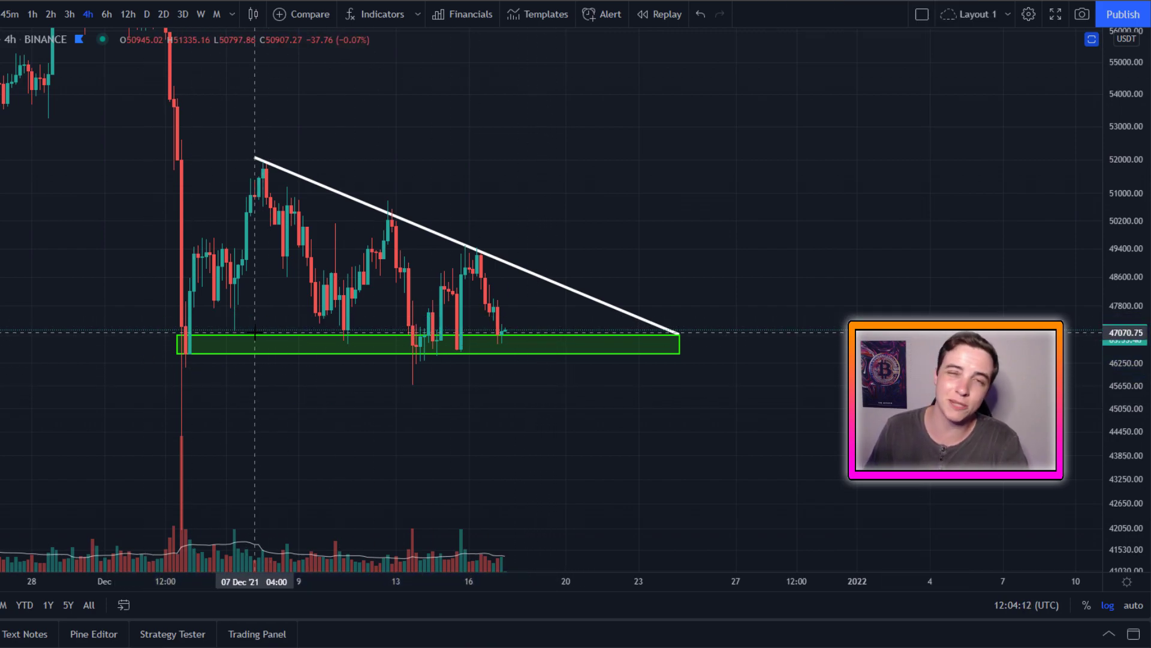
drag(128, 352, 550, 349)
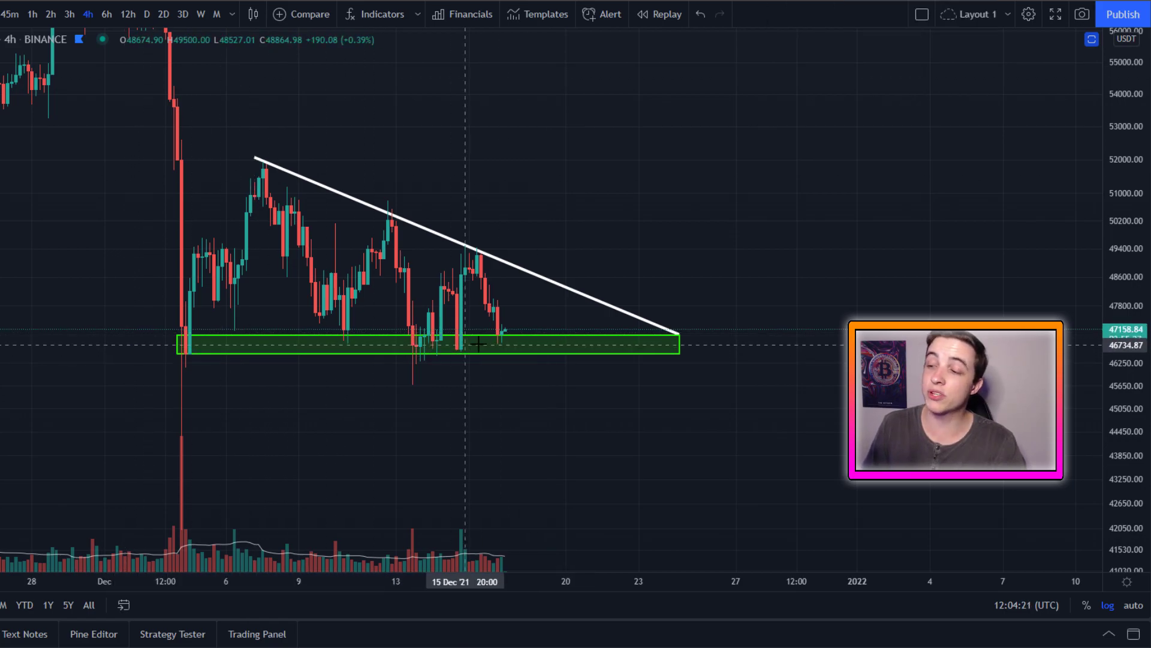
mouse_move(490, 331)
mouse_down()
mouse_move(180, 315)
mouse_move(359, 401)
mouse_move(420, 306)
mouse_up()
key(ctrl+z)
drag(159, 349, 546, 348)
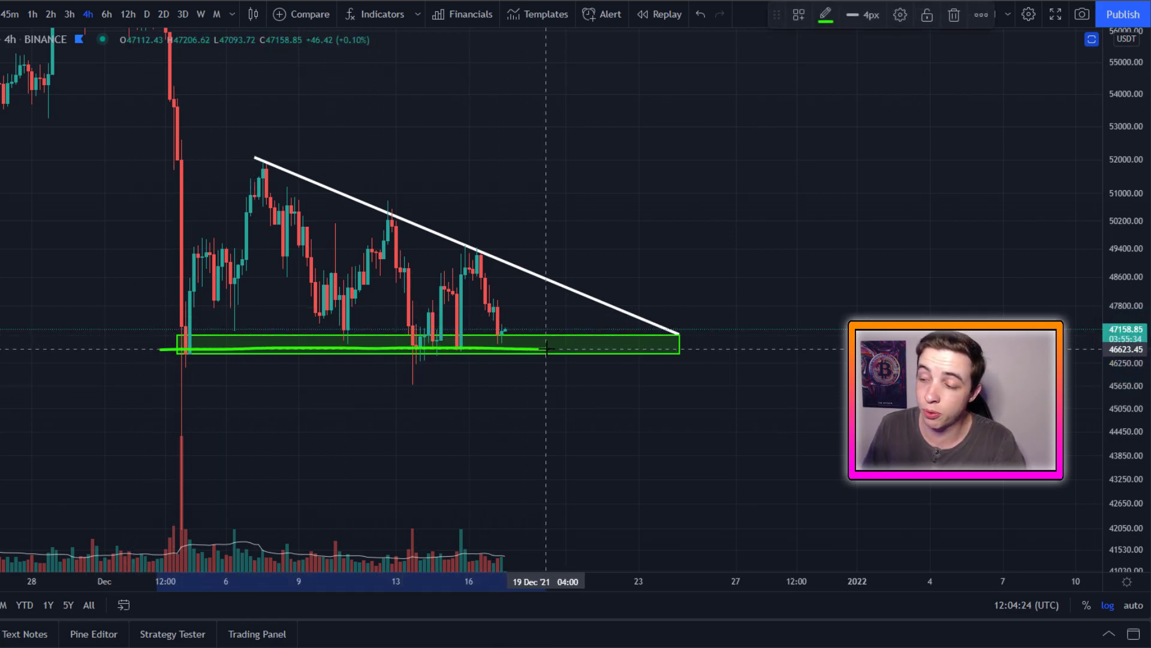
key(ctrl+z)
Step: Circle the lows of about 6 and 10 December at the support zone's upper edge, undoing both circles
drag(252, 309, 249, 335)
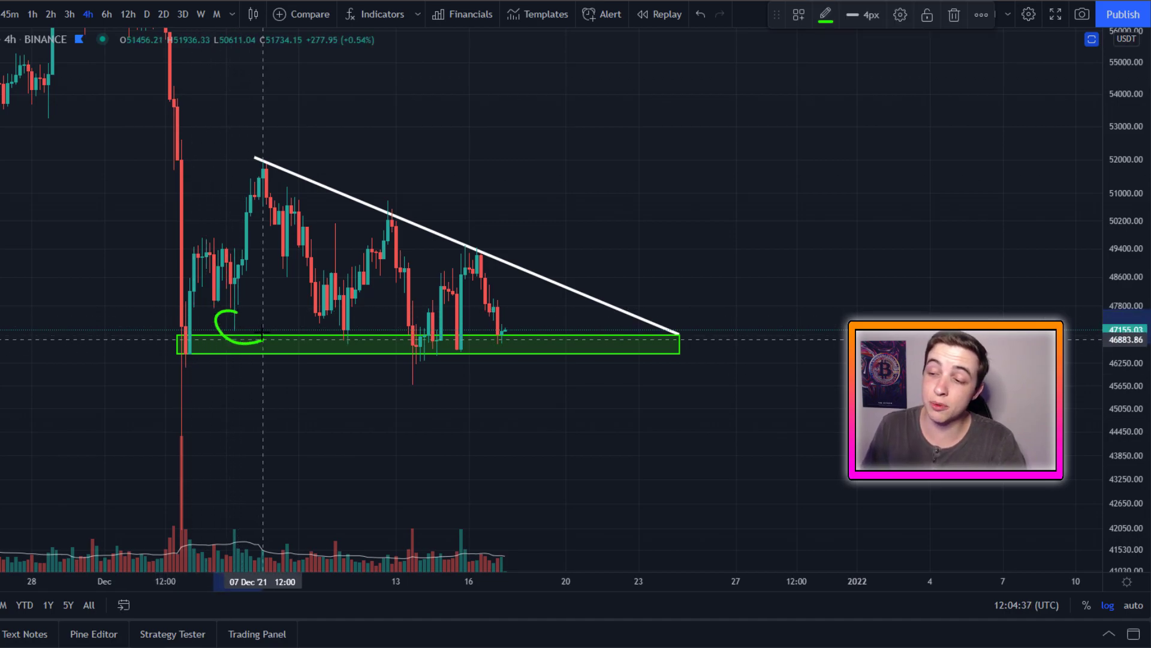
key(ctrl+z)
drag(360, 322, 367, 330)
key(ctrl+z)
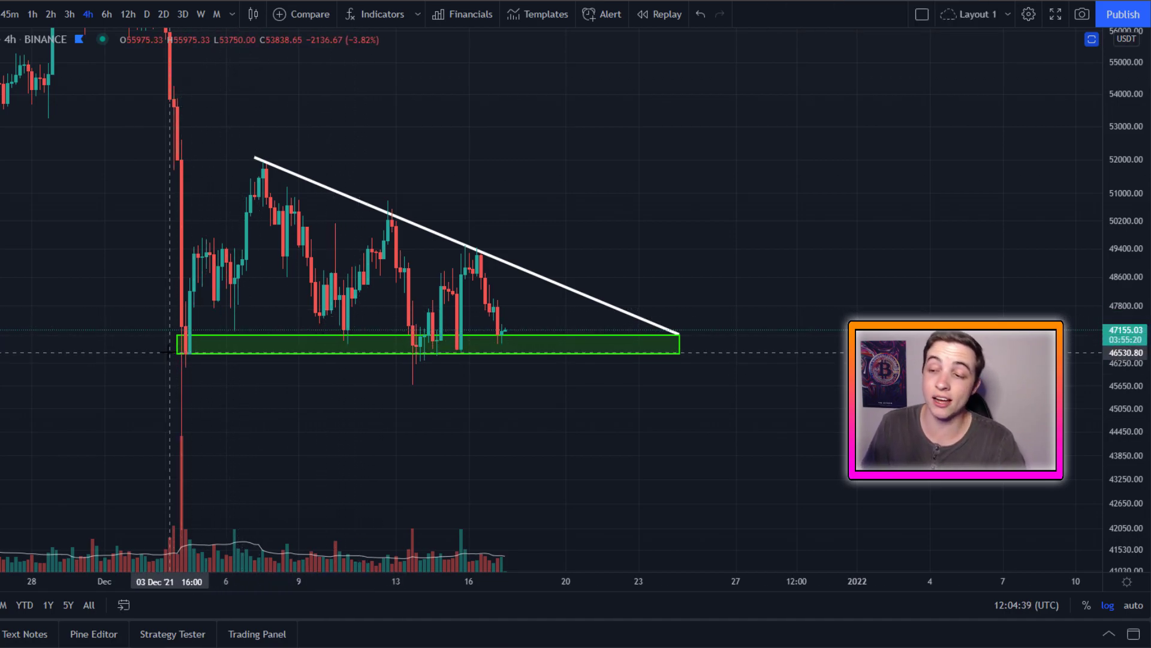
Step: Highlight the green support zone and mark the area just past the latest 4h candles with temporary brush strokes
drag(153, 348, 618, 349)
key(ctrl+z)
mouse_move(542, 337)
mouse_down()
mouse_move(384, 344)
mouse_move(554, 349)
mouse_up()
key(ctrl+z)
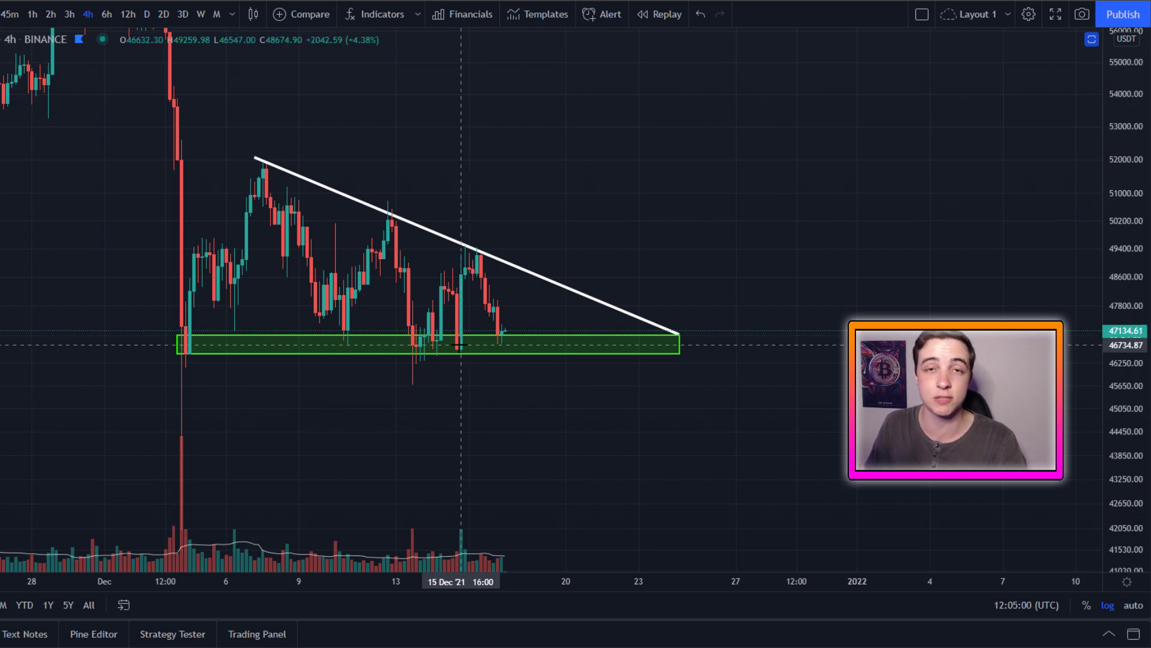
Step: Trace the descending trendline over the December highs and mark spots near the latest candles and trendline, removing the strokes
mouse_move(265, 162)
mouse_down()
mouse_move(388, 207)
mouse_move(454, 201)
mouse_move(468, 243)
mouse_up()
key(Delete)
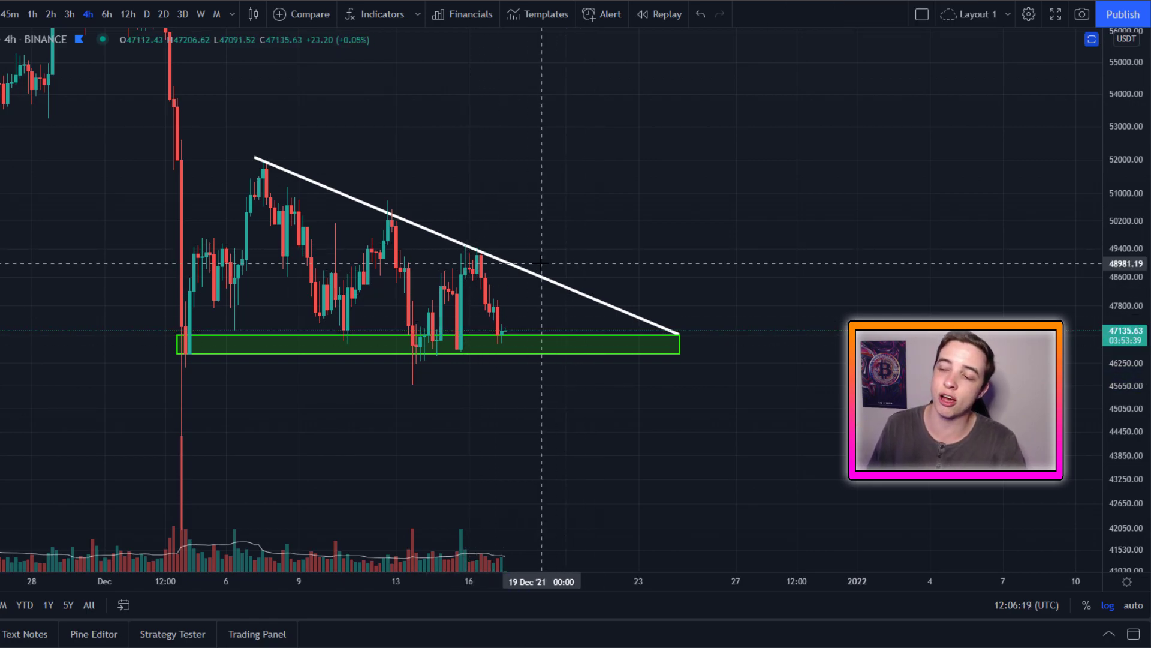
mouse_move(522, 337)
mouse_down()
mouse_move(505, 329)
mouse_move(518, 362)
mouse_move(533, 332)
mouse_up()
key(ctrl+z)
drag(541, 260, 542, 264)
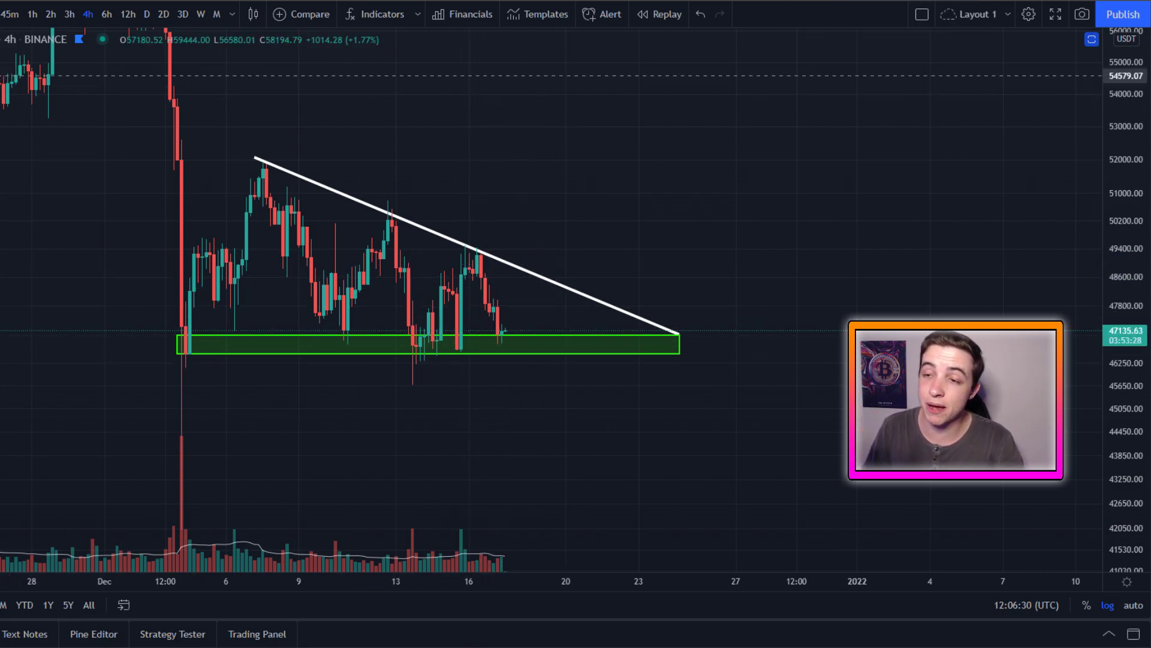
Step: Measure the triangle's height with a vertical line at its first high and project it from the latest candle to about 42,260
drag(270, 165, 273, 348)
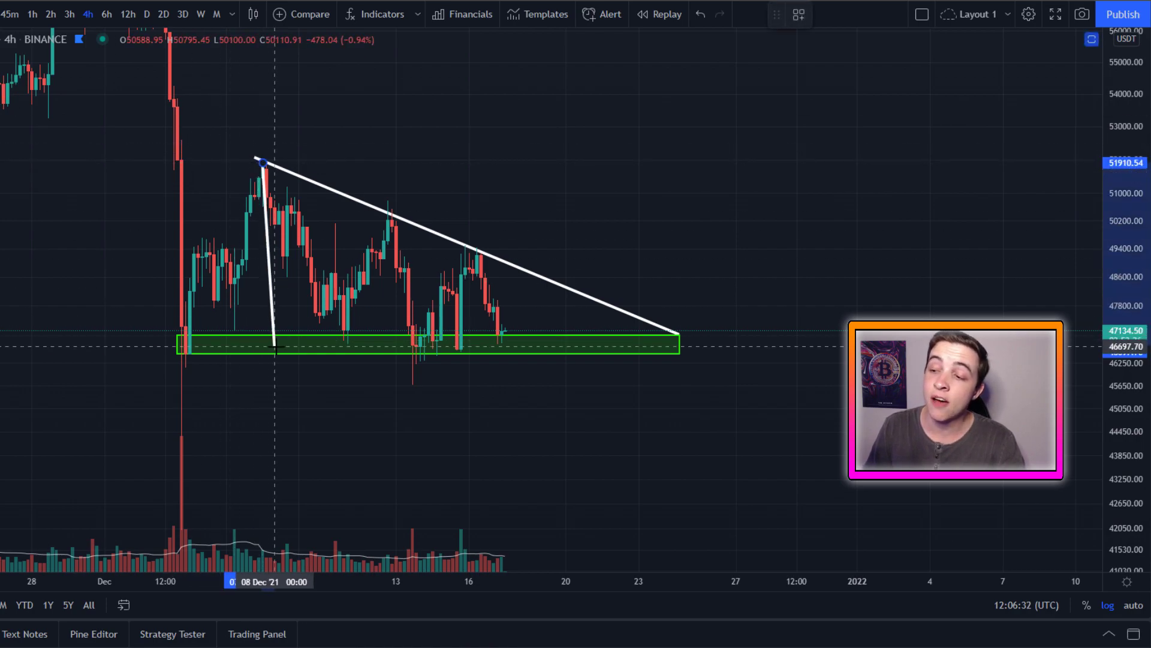
mouse_move(505, 520)
mouse_down()
mouse_move(506, 329)
mouse_move(150, 336)
mouse_move(471, 378)
mouse_move(503, 327)
mouse_up()
key(Delete)
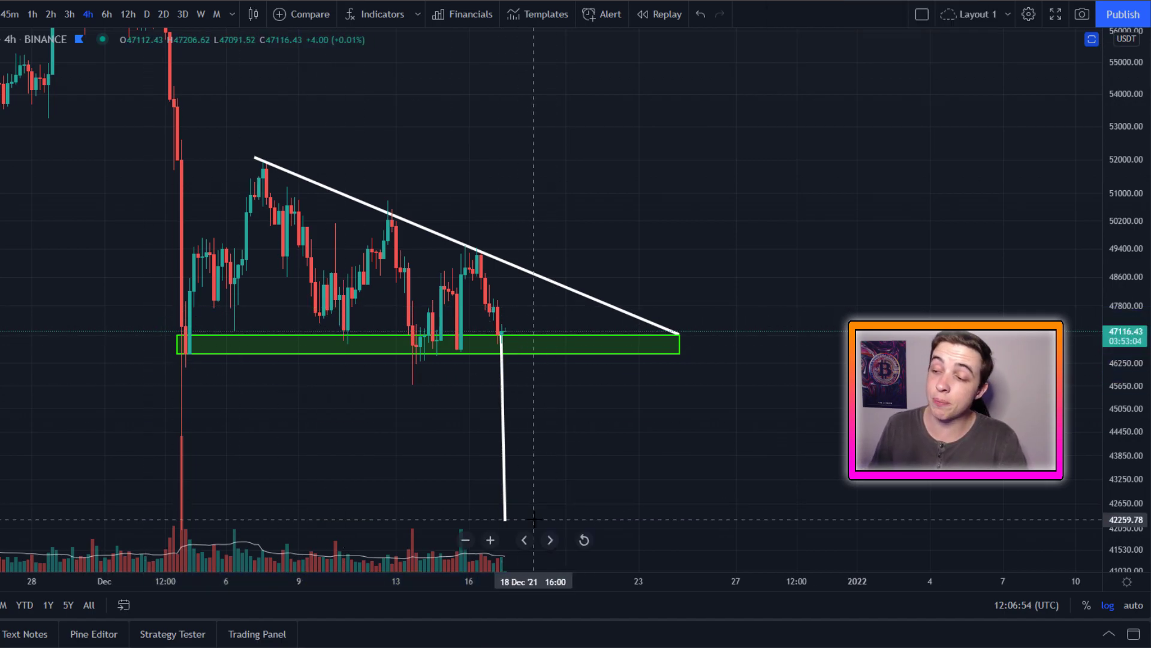
Step: Circle the downside target at the projected line's lower end and mark the early December crash, deleting the strokes
mouse_move(533, 515)
mouse_down()
mouse_move(500, 507)
mouse_move(491, 529)
mouse_up()
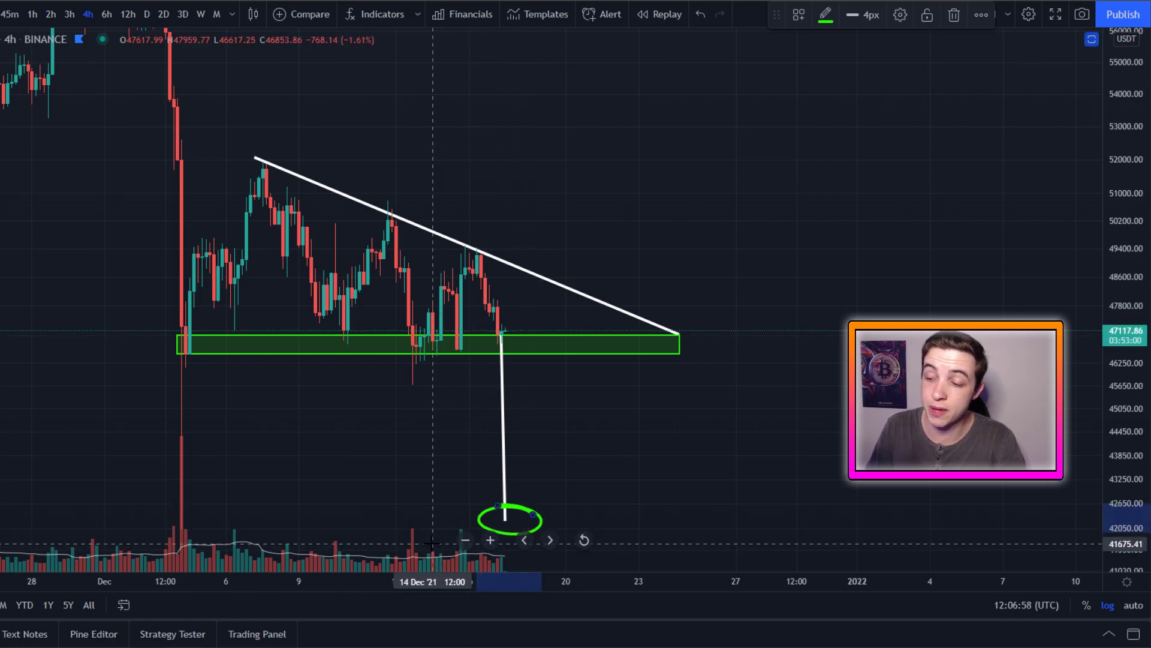
key(Delete)
mouse_move(200, 483)
mouse_down()
mouse_move(144, 495)
mouse_move(192, 447)
mouse_up()
key(Delete)
mouse_move(167, 271)
mouse_down()
mouse_move(178, 464)
mouse_move(149, 507)
mouse_move(200, 504)
mouse_up()
key(Delete)
key(Delete)
Step: Move the measured-height line above the descending trendline, spanning about 48,962 to 53,839, and mark the path towards the triangle's apex
drag(505, 469, 511, 219)
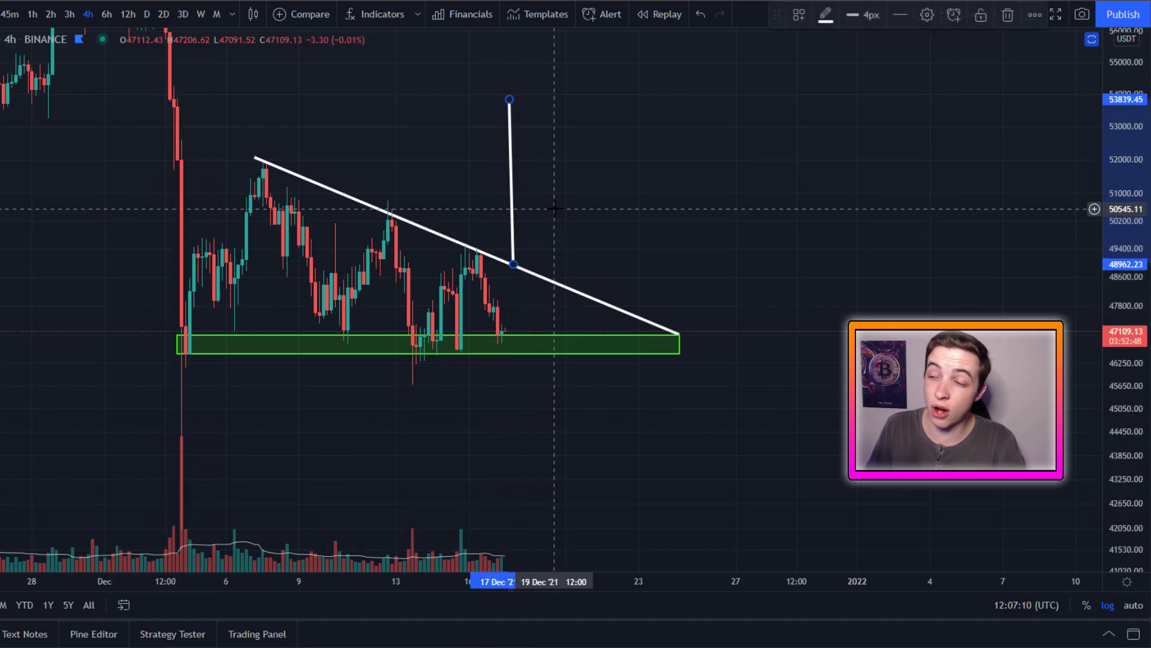
click(574, 129)
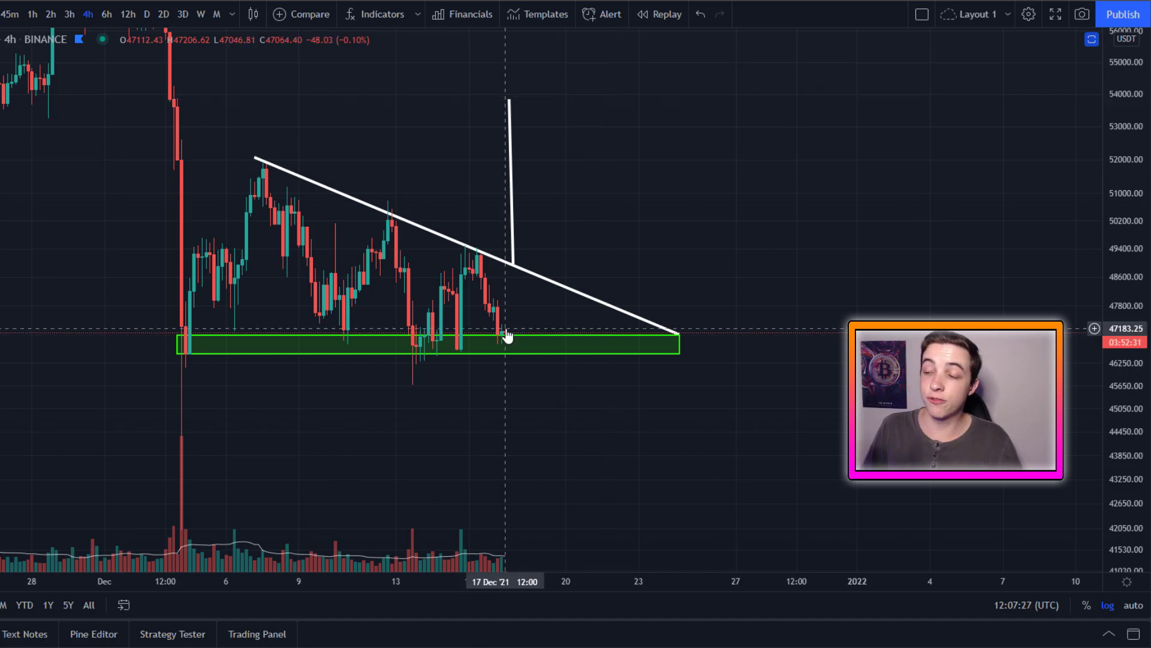
drag(507, 331, 675, 327)
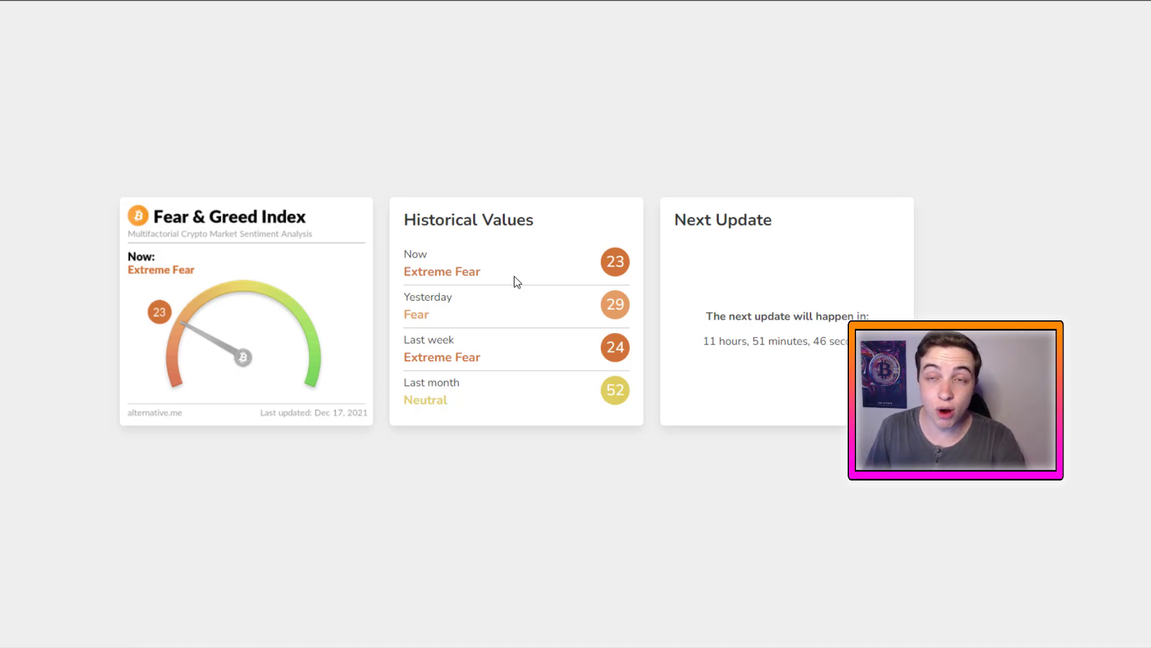
Step: Switch to the Fear & Greed Index page and point out the current sentiment reading under Historical Values
drag(403, 273, 497, 279)
click(499, 282)
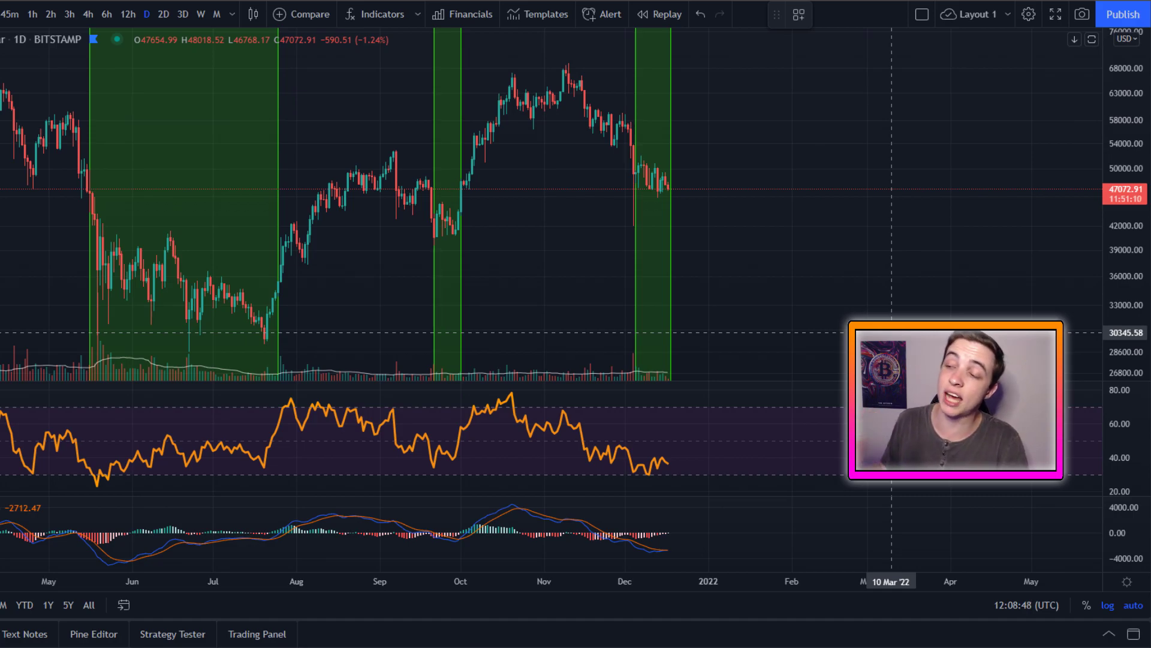
Step: Switch to the daily Bitstamp chart and mark the latest candles and the two earlier green zones with temporary brush strokes
mouse_move(669, 197)
mouse_down()
mouse_move(630, 192)
mouse_move(667, 195)
mouse_up()
key(ctrl+z)
drag(455, 213, 440, 233)
mouse_move(258, 237)
mouse_down()
mouse_move(108, 264)
mouse_move(267, 246)
mouse_up()
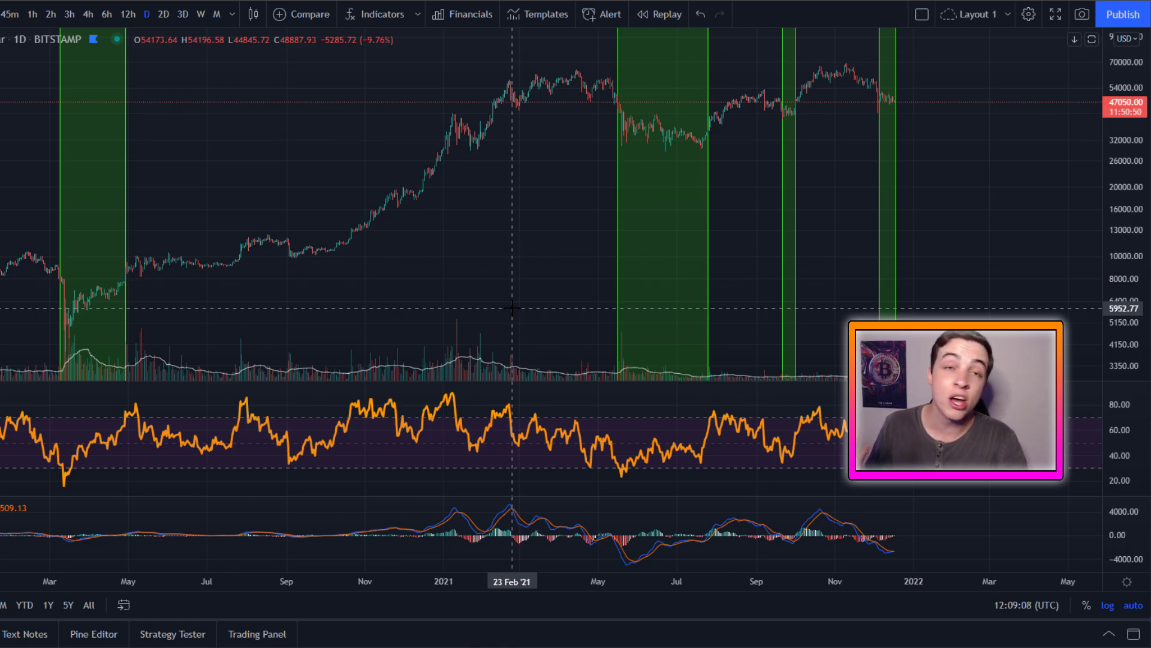
Step: Circle price in the March–April 2020 and May–July 2021 green zones with temporary brush marks, deleting each circle
mouse_move(129, 281)
mouse_down()
mouse_move(54, 288)
mouse_move(131, 281)
mouse_up()
key(Delete)
mouse_move(697, 113)
mouse_down()
mouse_move(599, 112)
mouse_move(684, 108)
mouse_up()
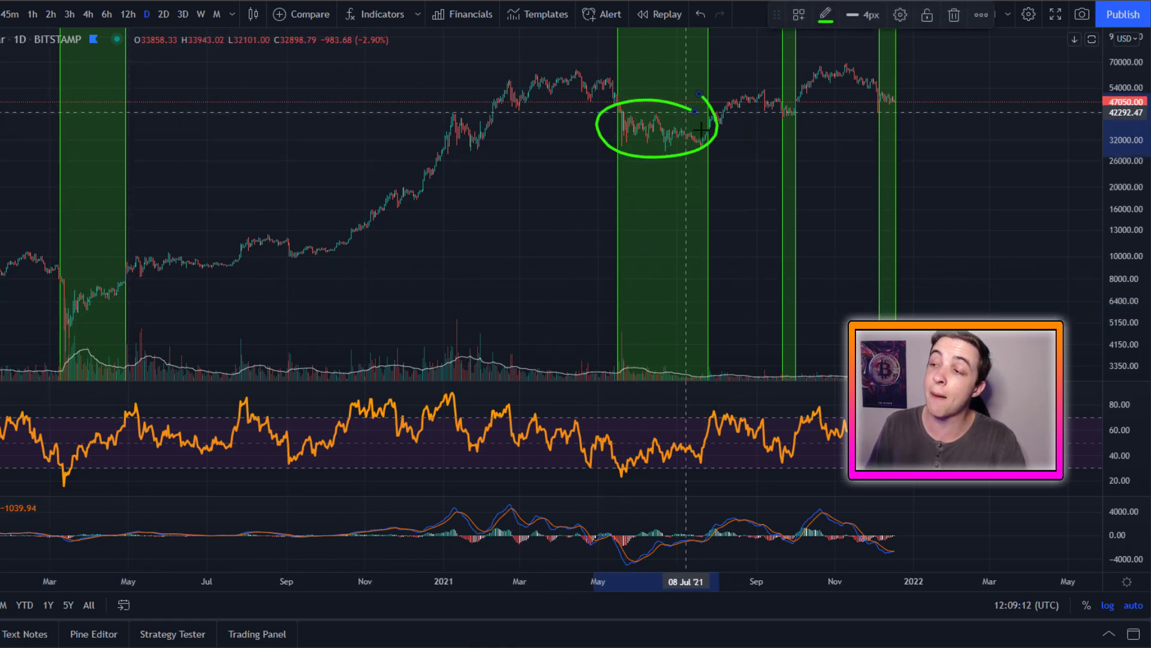
key(Delete)
Step: Circle the late September and late July 2021 lows, deleting both, and sketch the rally from September towards the November high
scroll(610, 168, up, 5)
mouse_move(607, 141)
mouse_down()
mouse_move(593, 164)
mouse_move(596, 141)
mouse_up()
key(Delete)
drag(425, 205, 458, 202)
key(Delete)
drag(574, 138, 741, 78)
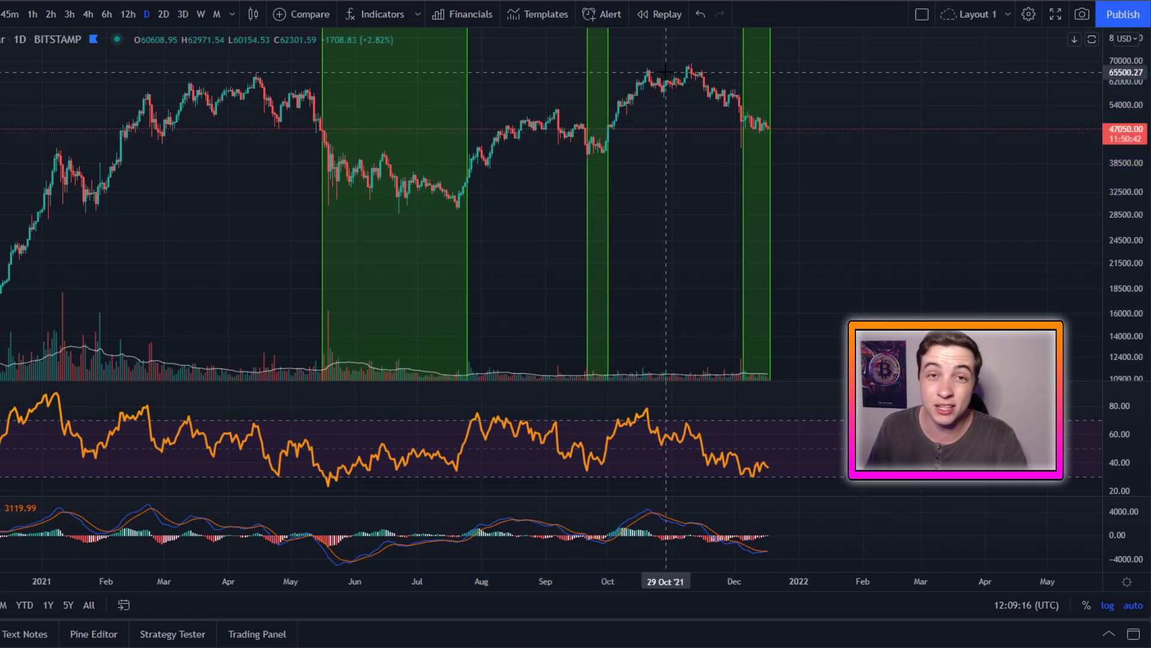
Step: Mark the December RSI low and the May–June 2021 RSI low with temporary brush strokes
scroll(584, 439, up, 3)
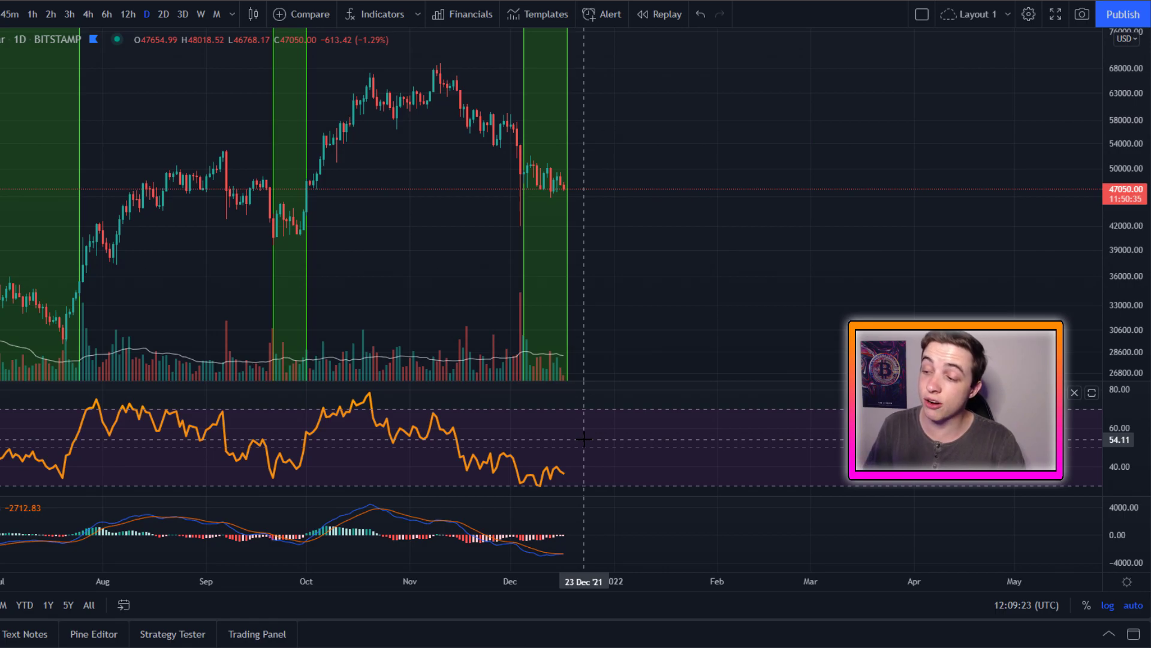
mouse_move(561, 469)
mouse_down()
mouse_move(515, 484)
mouse_move(564, 479)
mouse_move(528, 468)
mouse_move(543, 492)
mouse_move(520, 474)
mouse_up()
key(ctrl+z)
scroll(411, 468, down, 5)
mouse_move(274, 462)
mouse_down()
mouse_move(244, 474)
mouse_move(295, 474)
mouse_up()
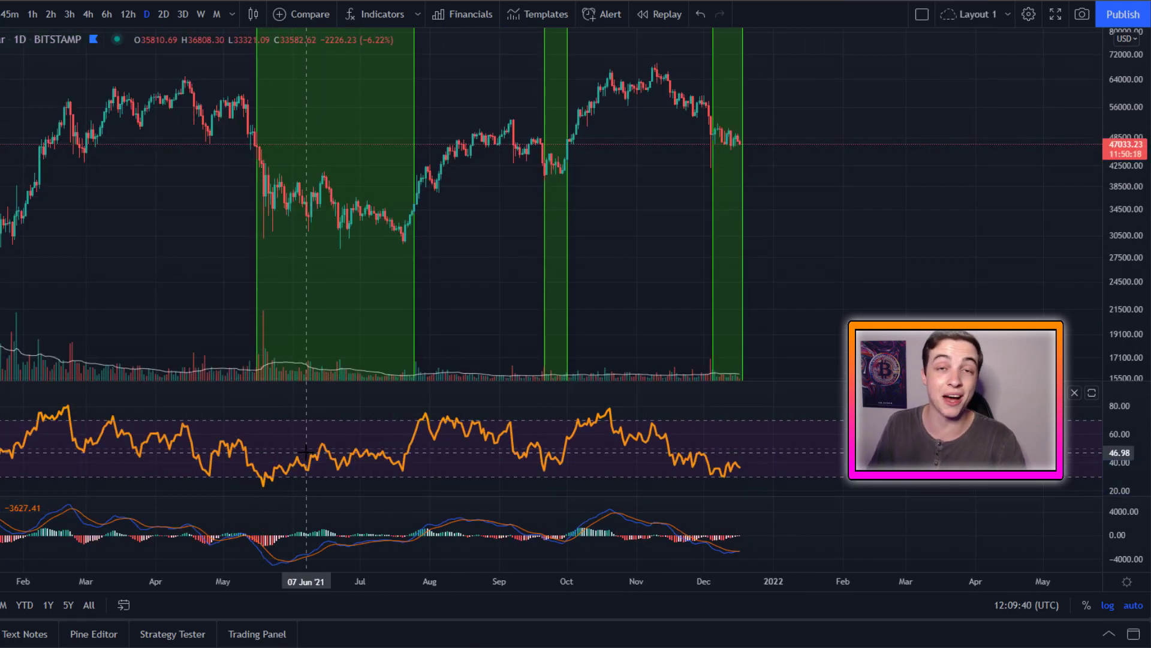